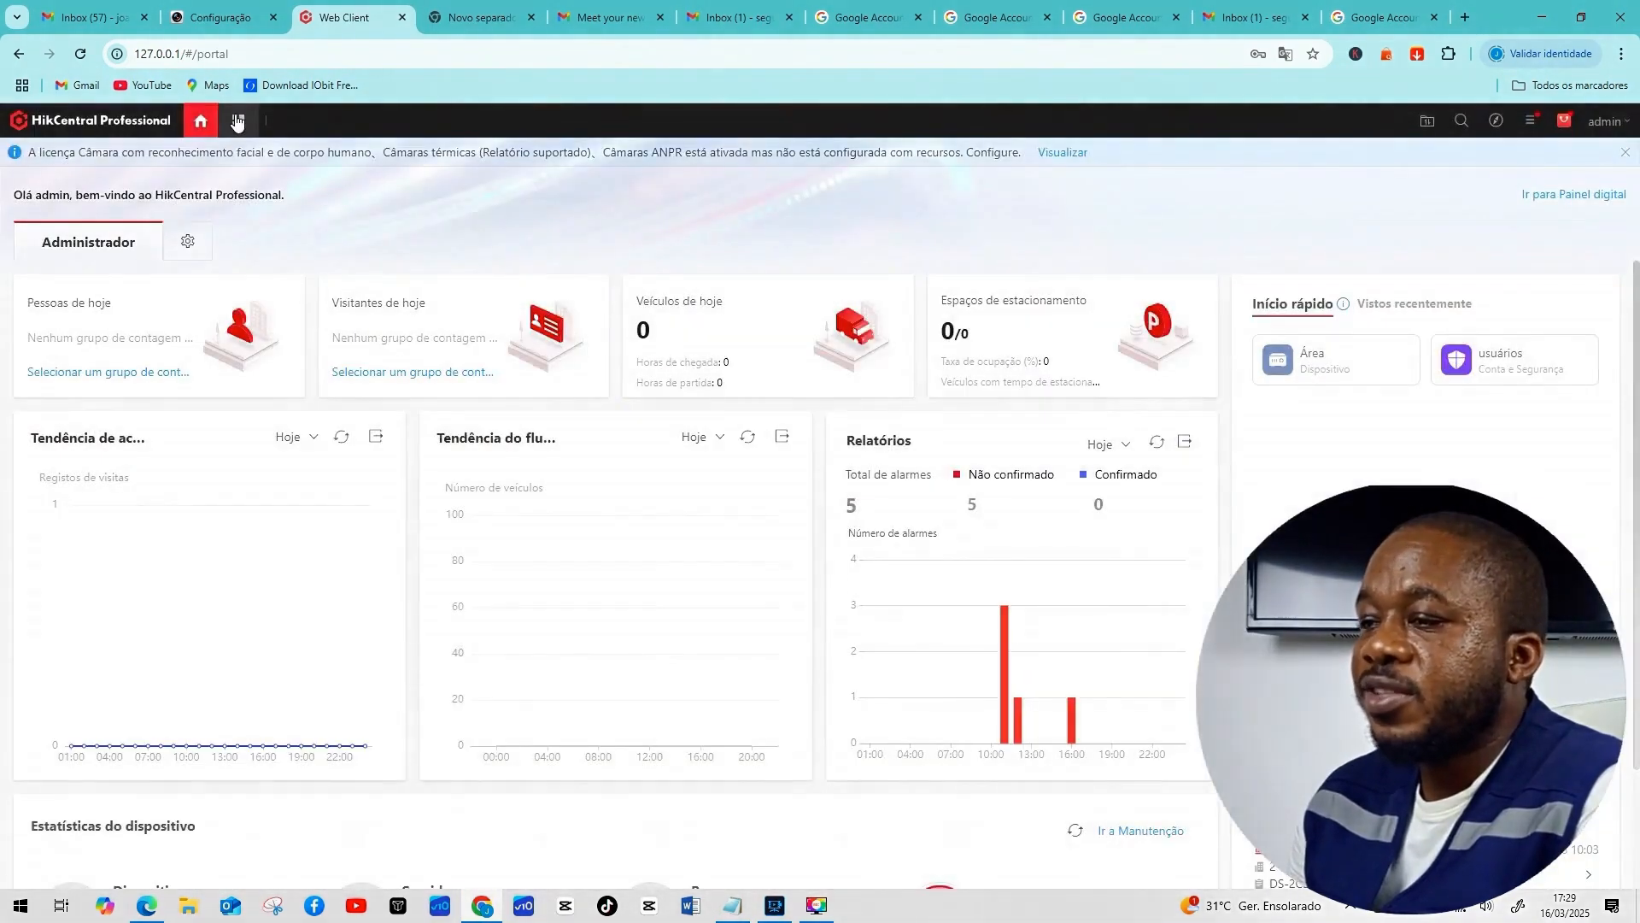
Open the main navigation menu from the administrator home portal.
click(239, 120)
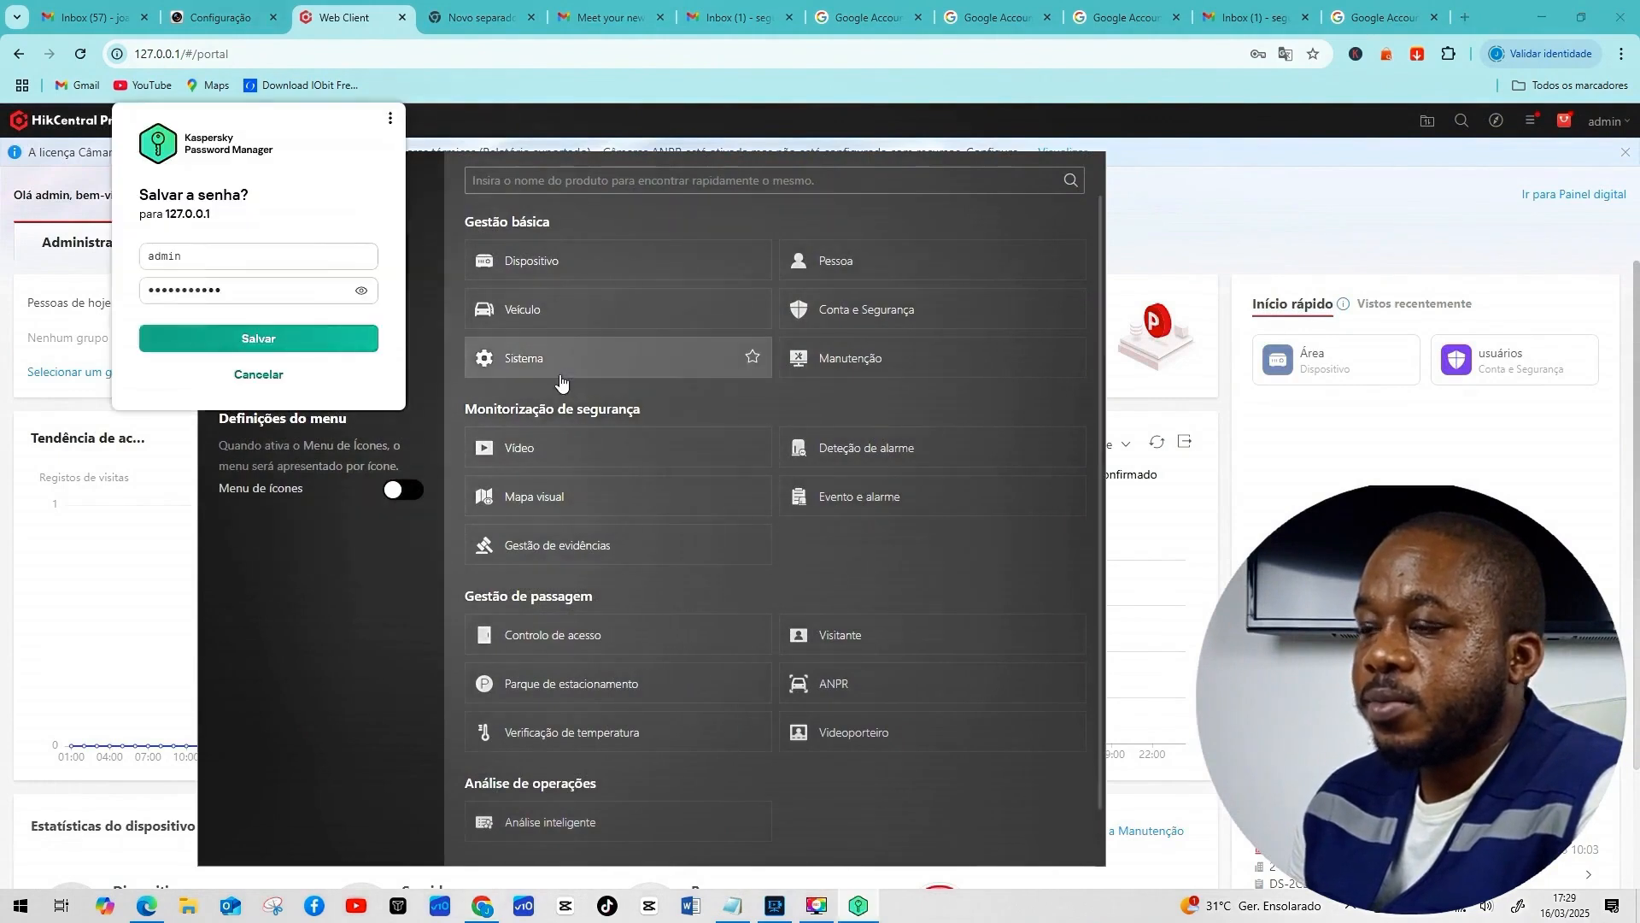
Decline saving the login password, go to System settings and expand the E-mail section.
click(260, 375)
click(561, 368)
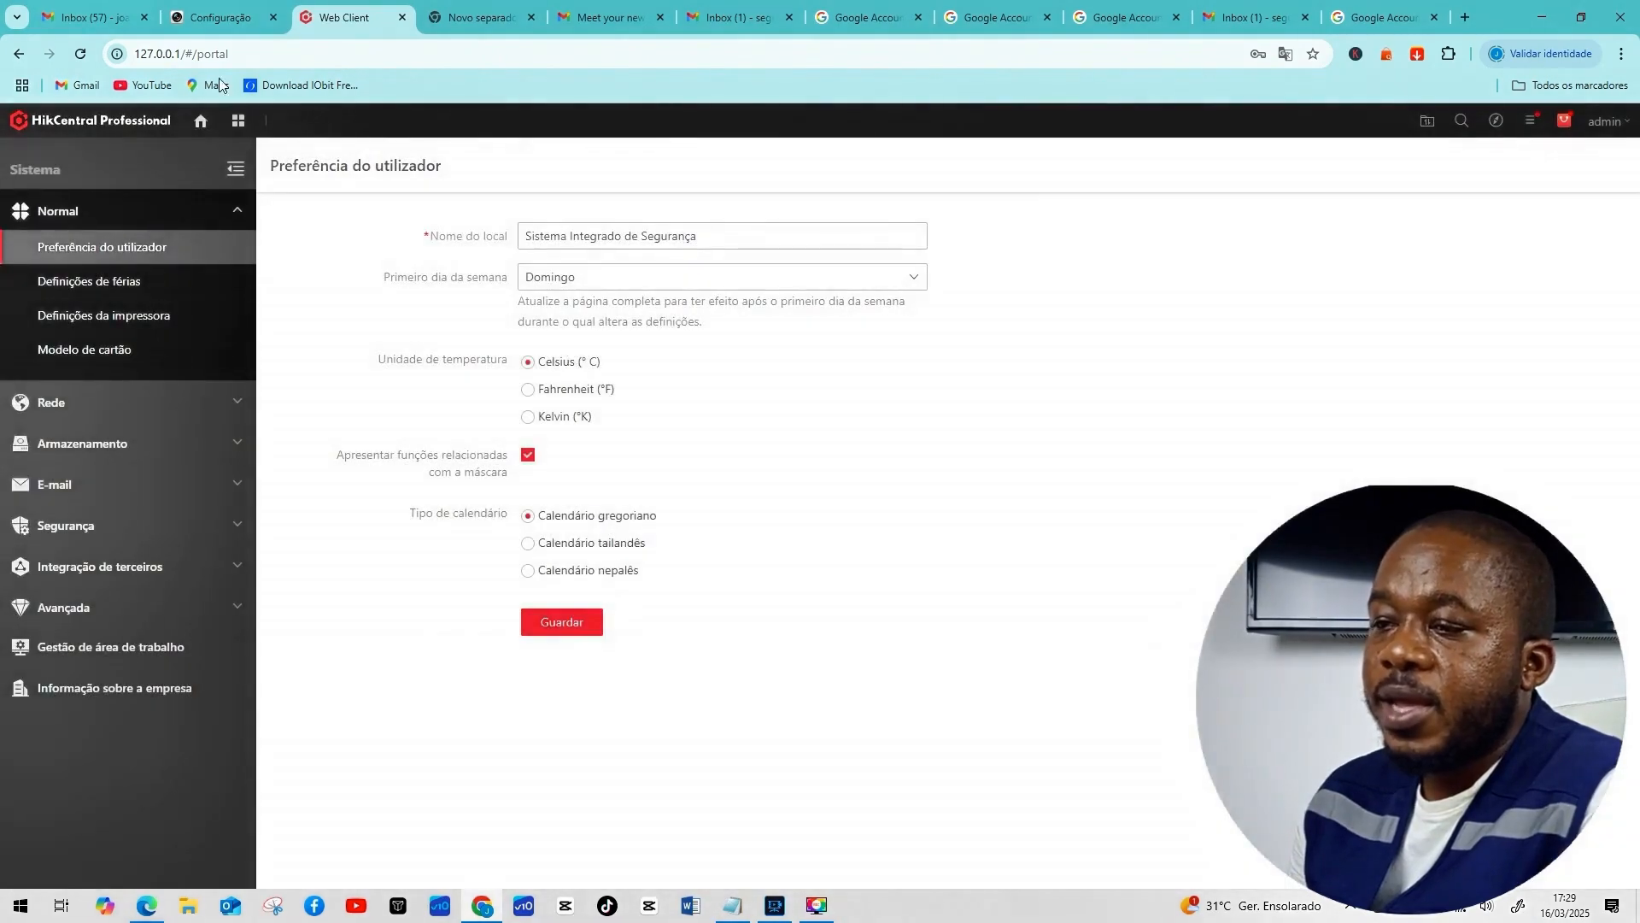
click(62, 485)
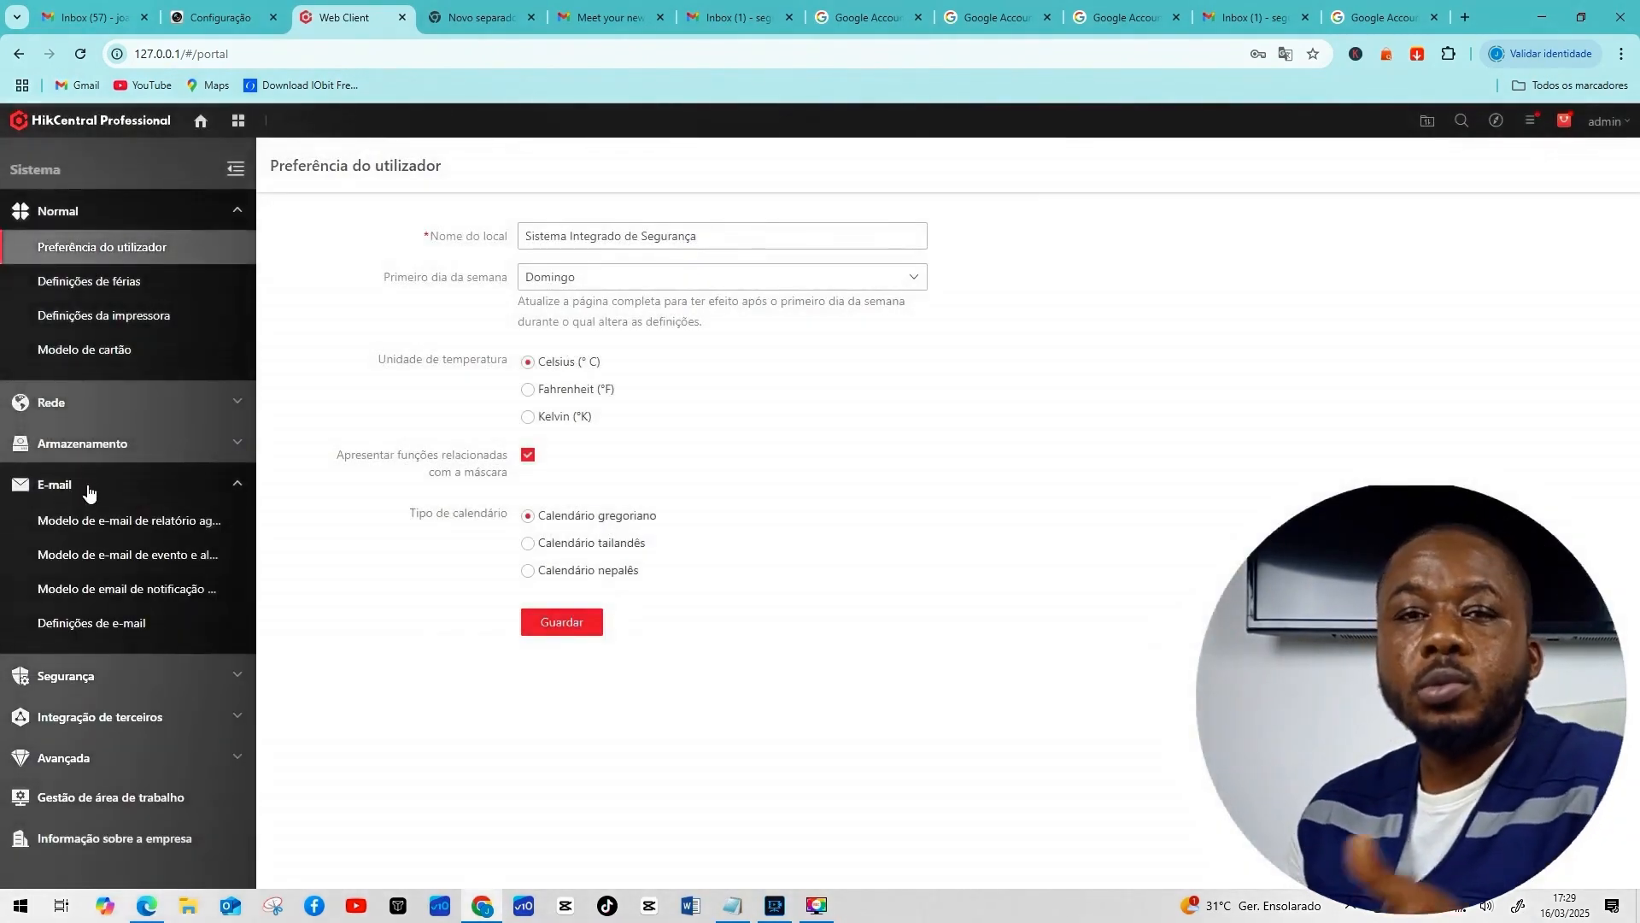
On the E-mail Settings page, keep server authentication enabled and TLS as the encryption protocol.
click(92, 629)
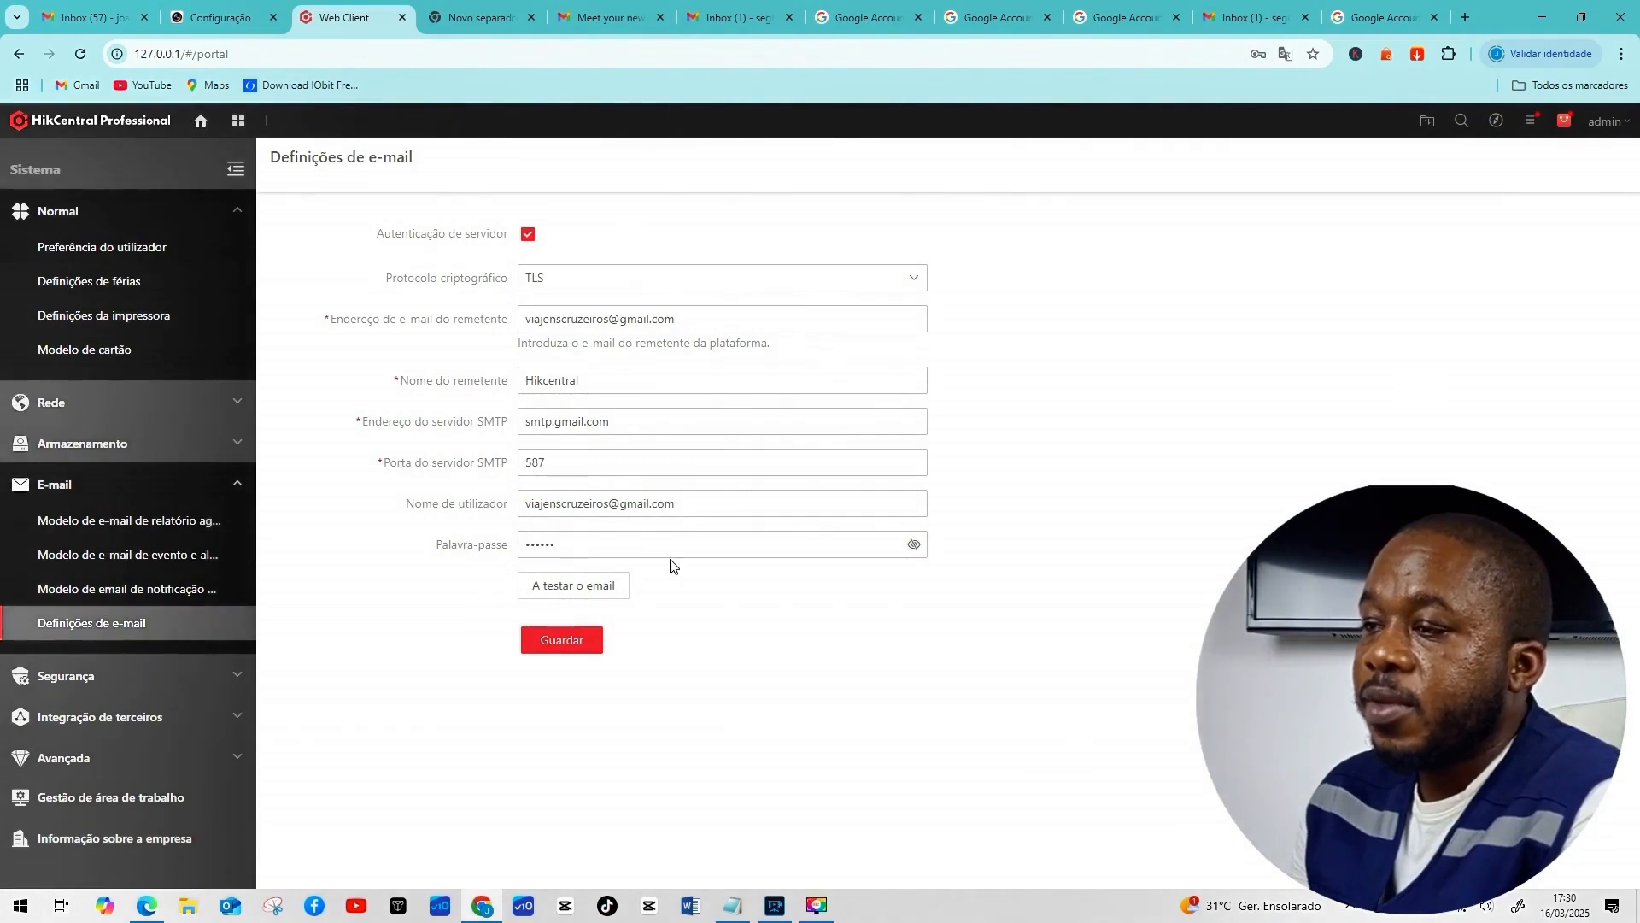
click(528, 237)
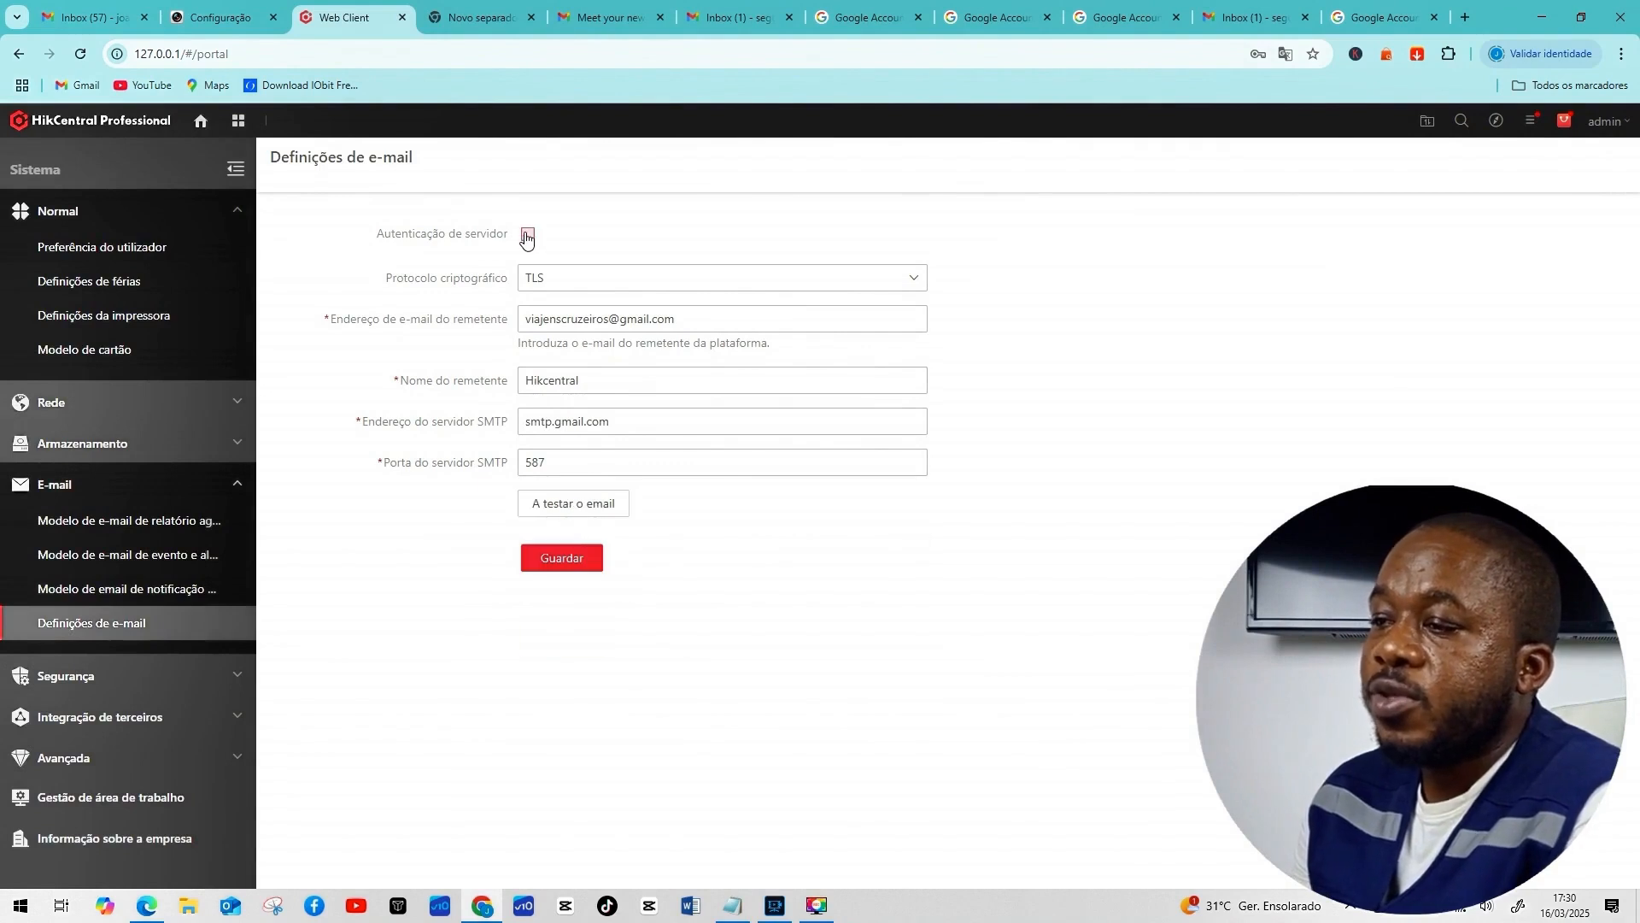
click(528, 236)
click(604, 285)
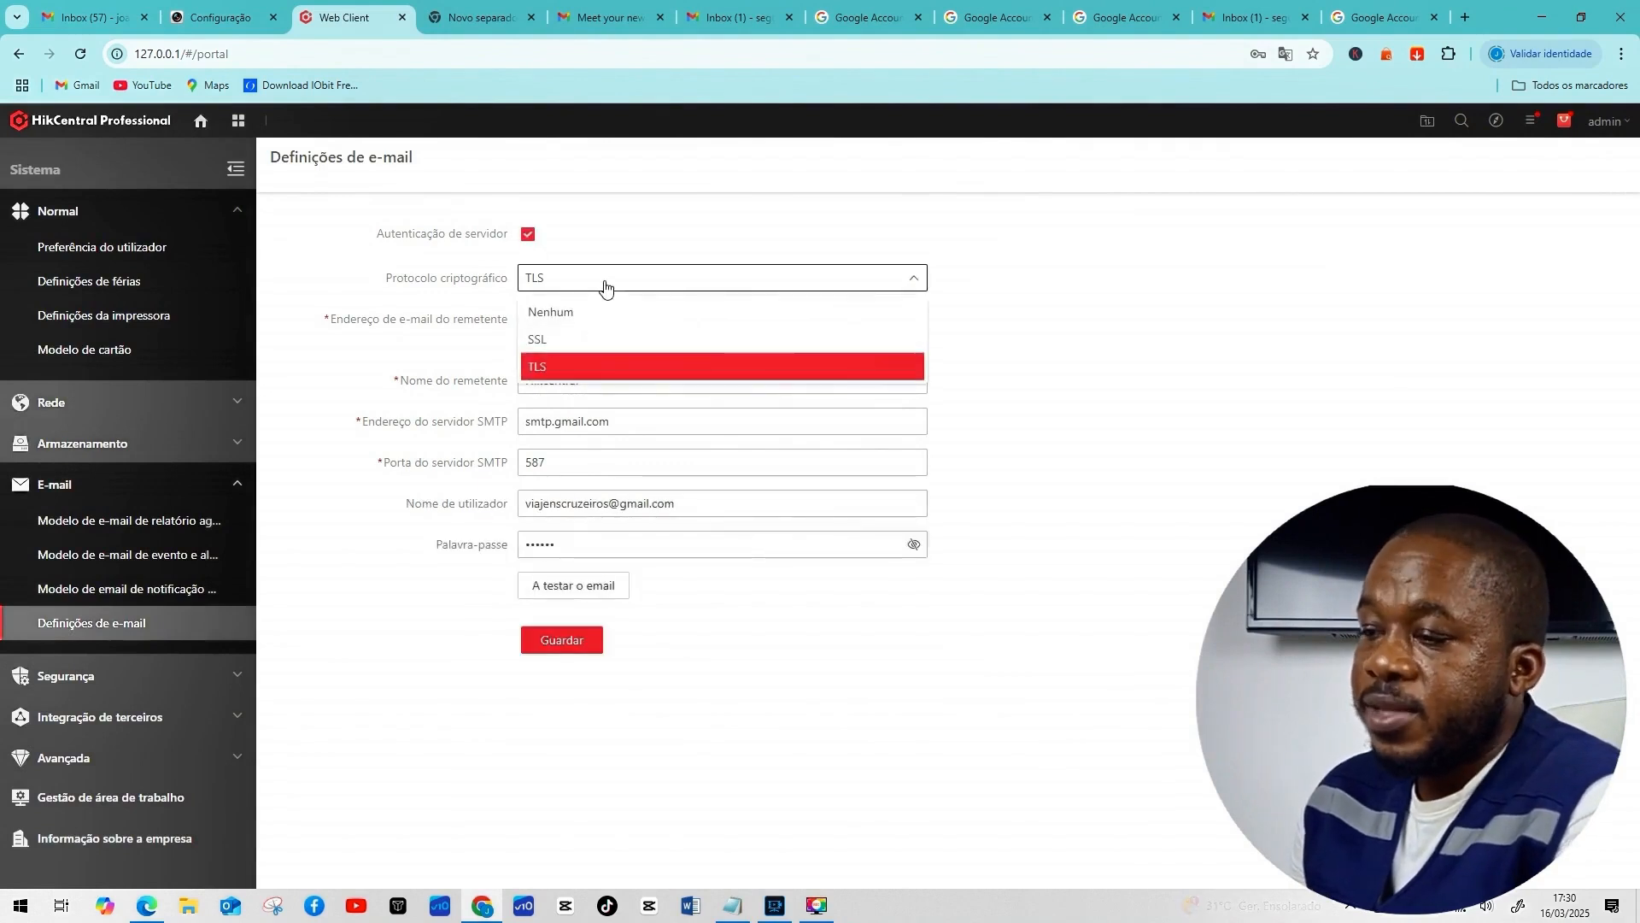
click(554, 373)
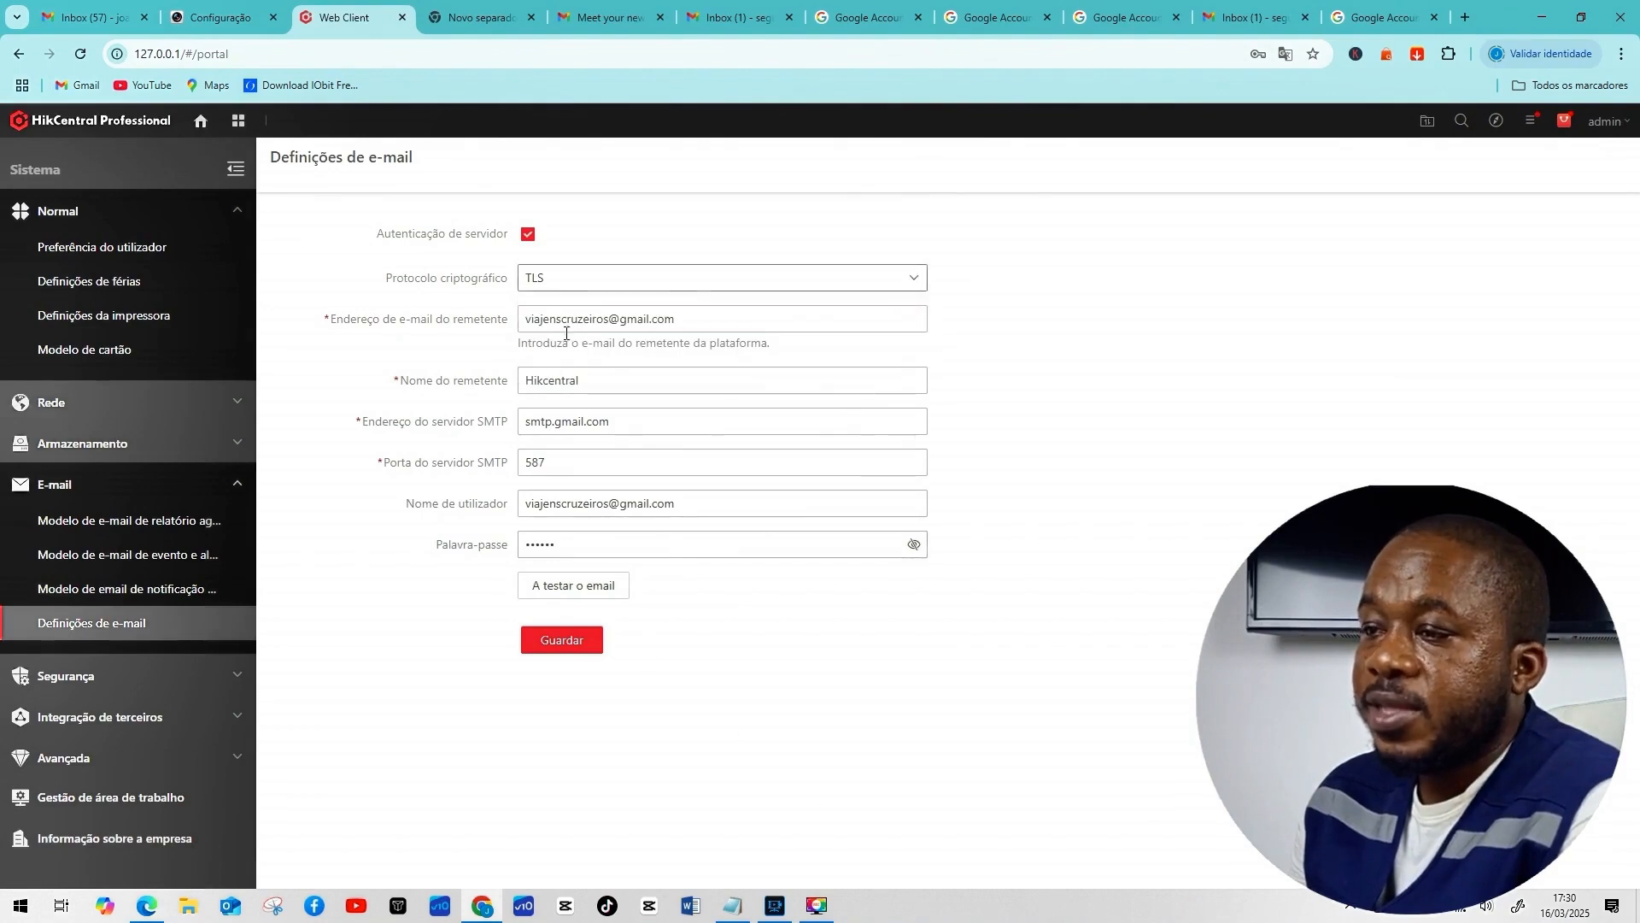
Copy the second Gmail account's address from the Notepad credentials into the sender e-mail field.
click(732, 905)
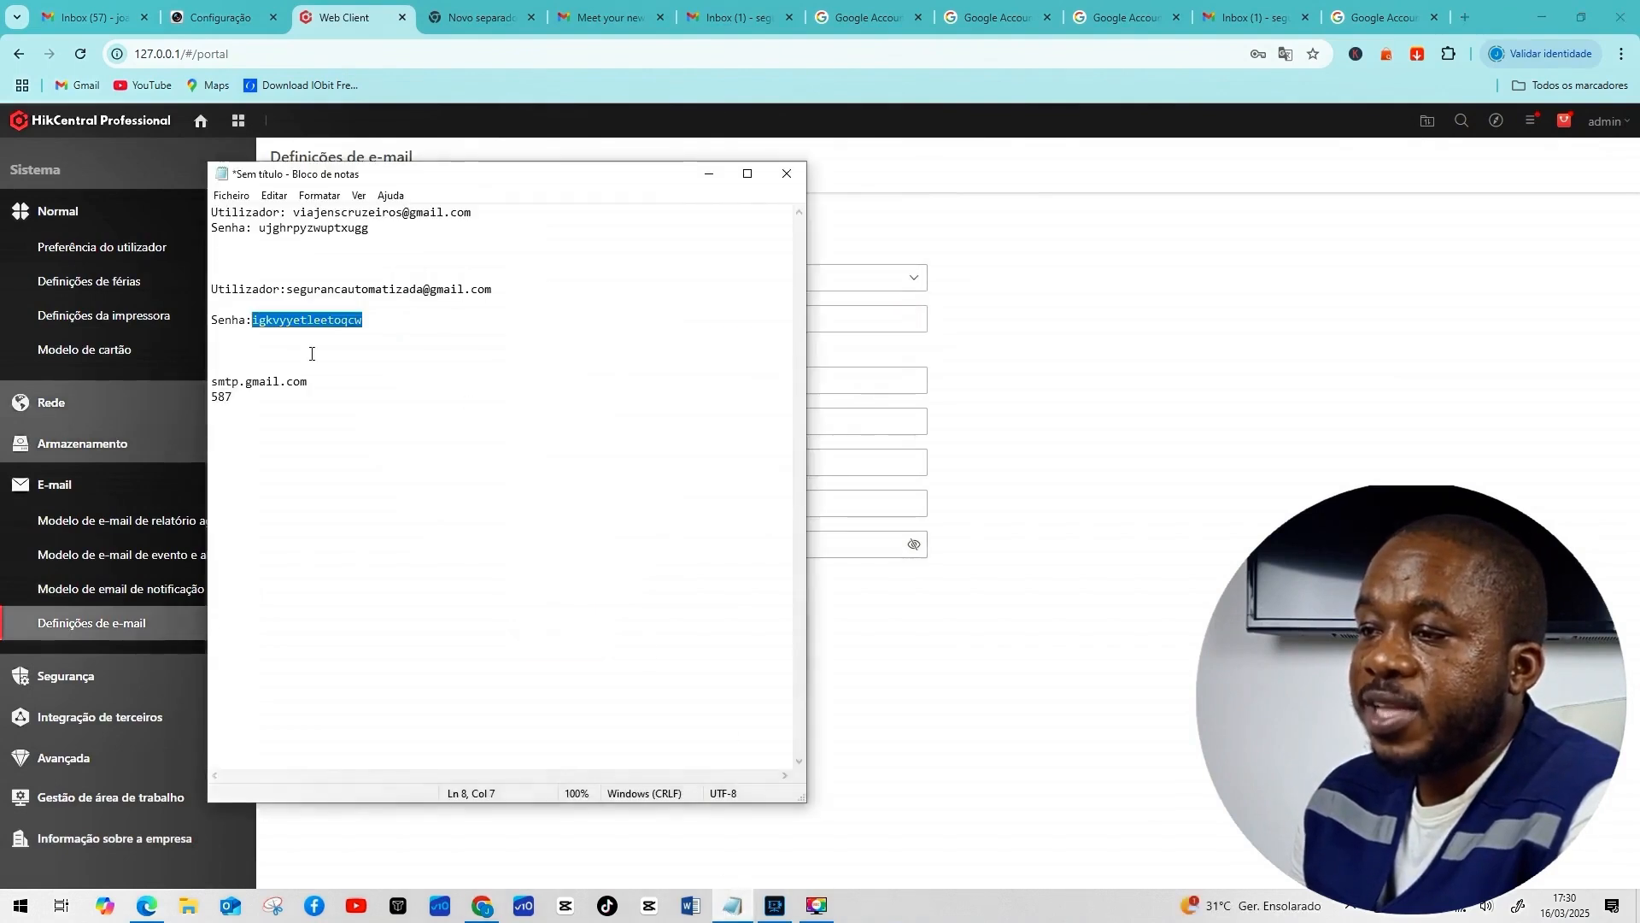
drag(288, 289, 511, 303)
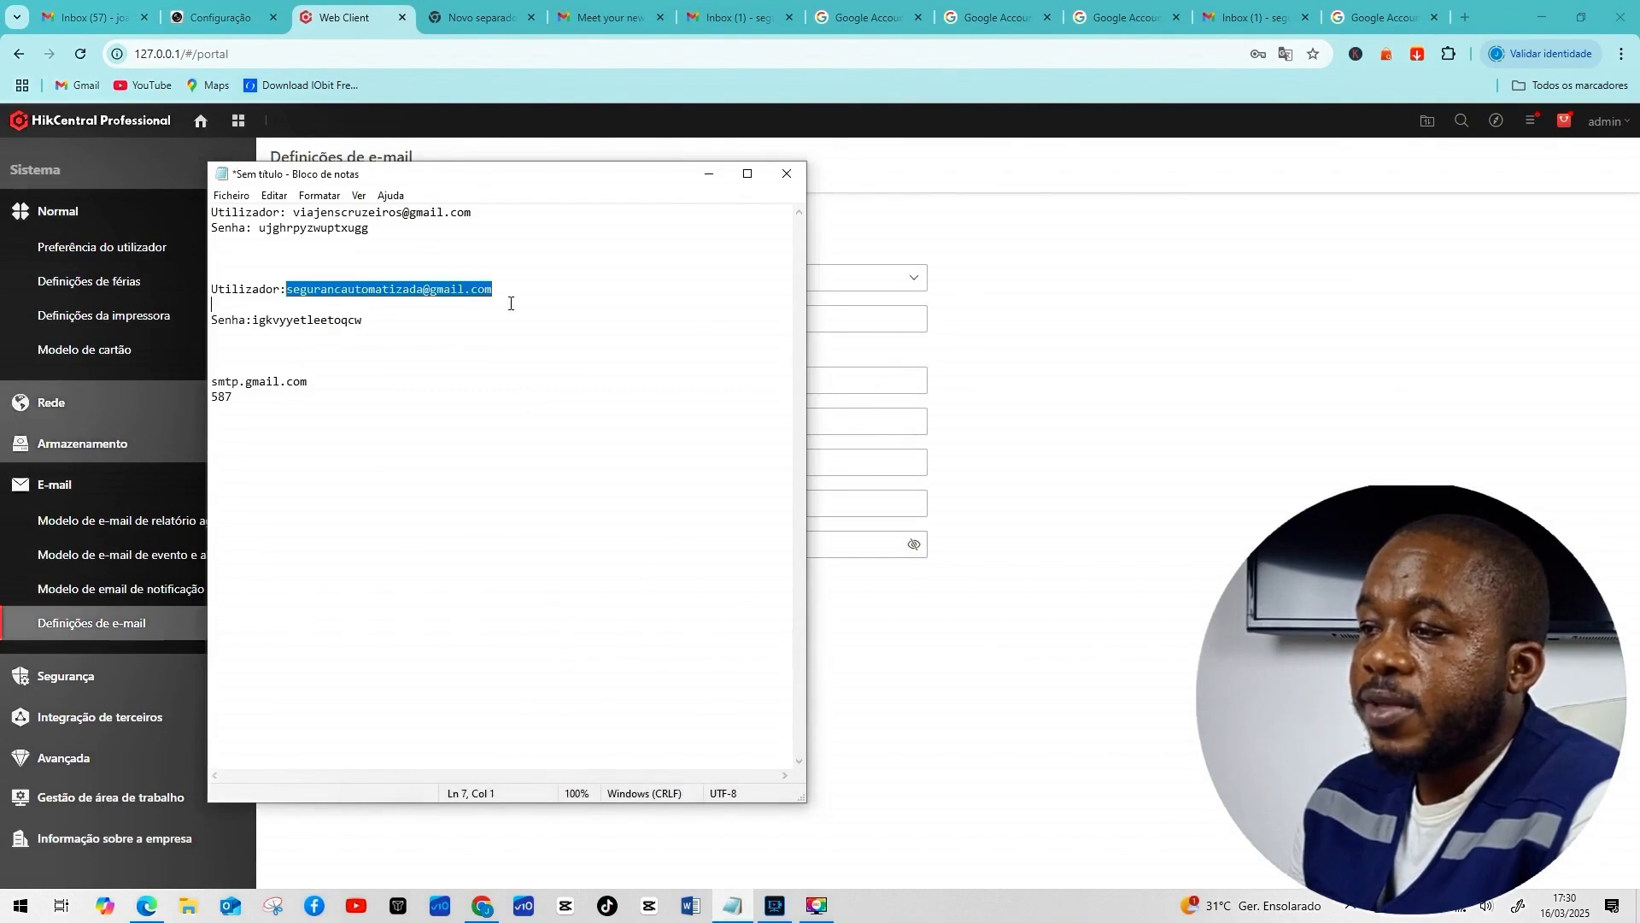
right_click(459, 287)
click(509, 336)
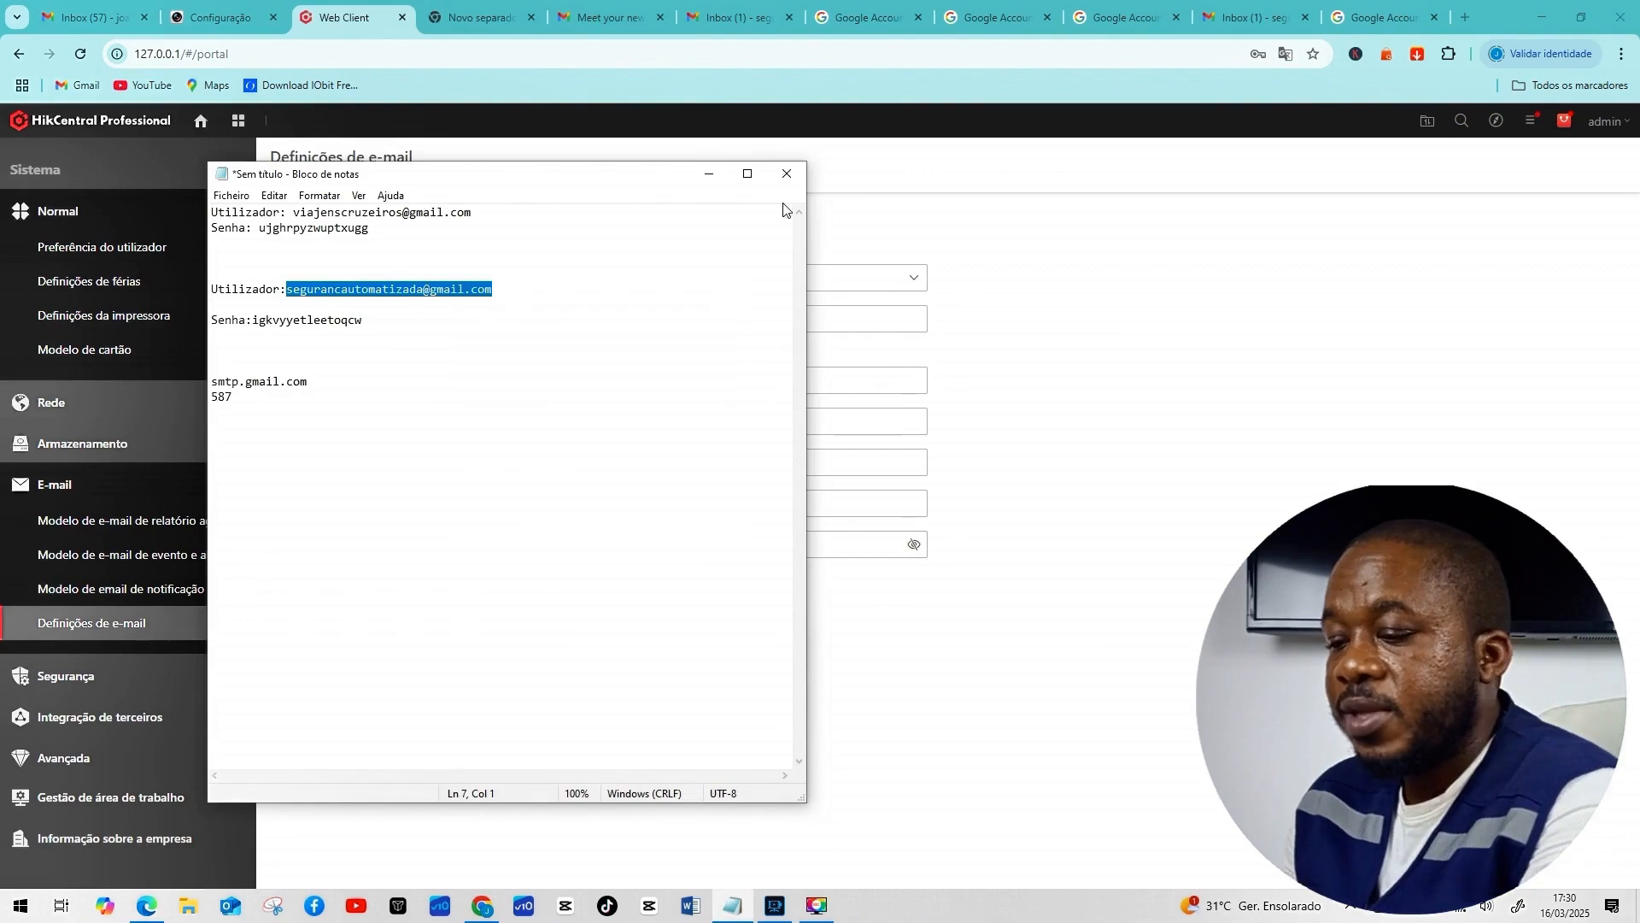
click(708, 174)
drag(686, 318, 487, 293)
key(ctrl+v)
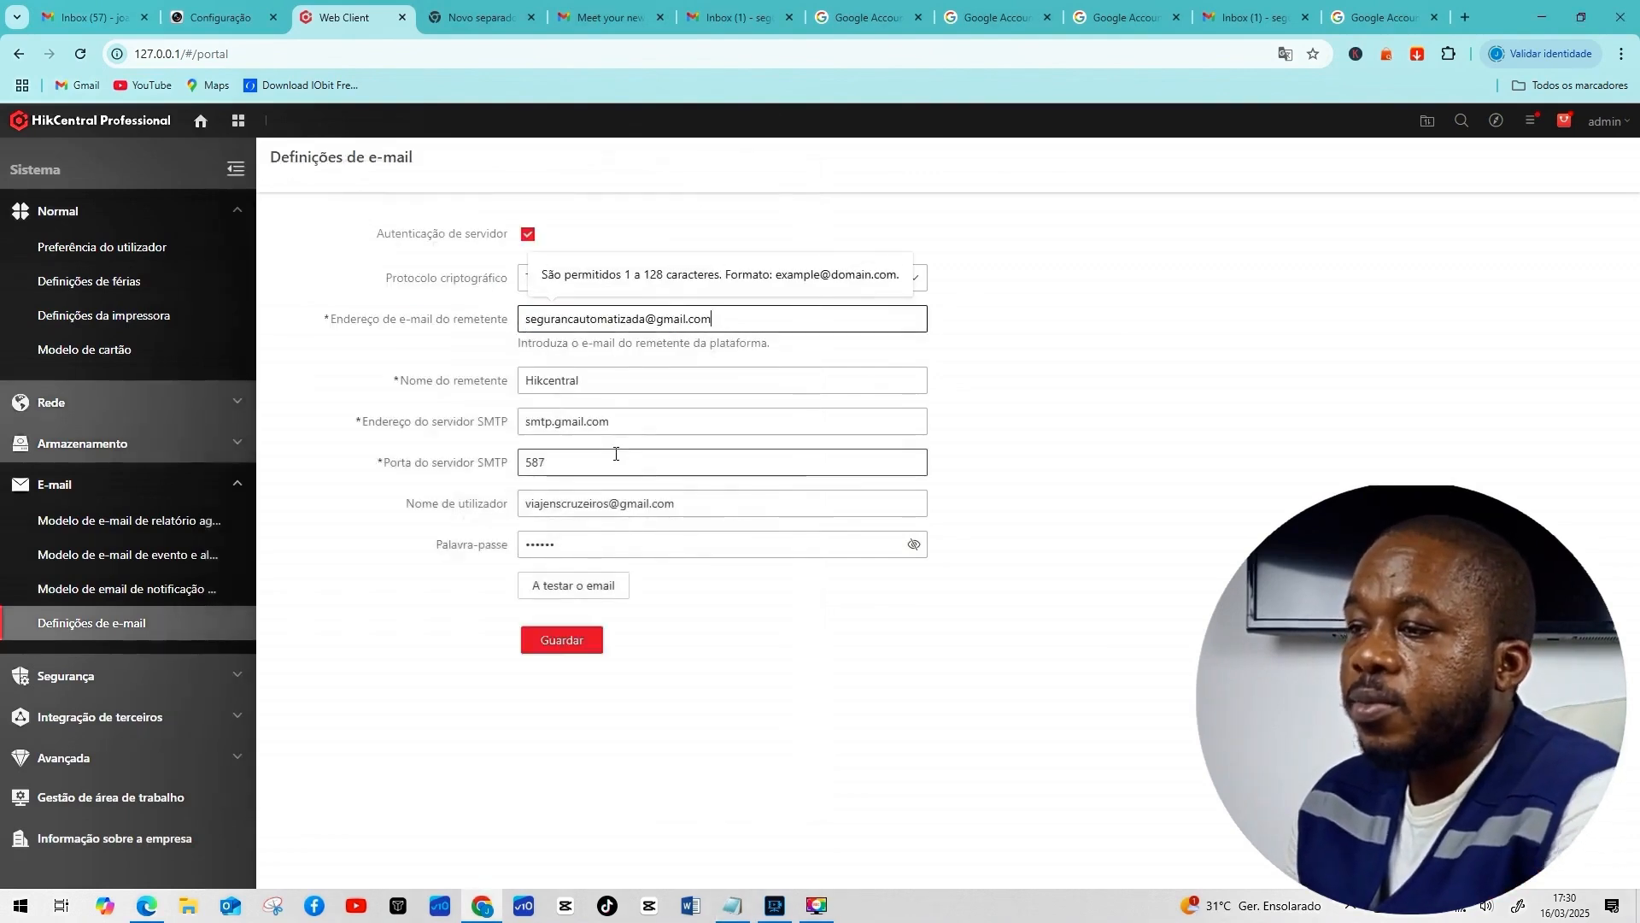
Replace the sender name 'Hikcentral' with 'Escritório DDA'.
drag(612, 381, 477, 376)
click(640, 380)
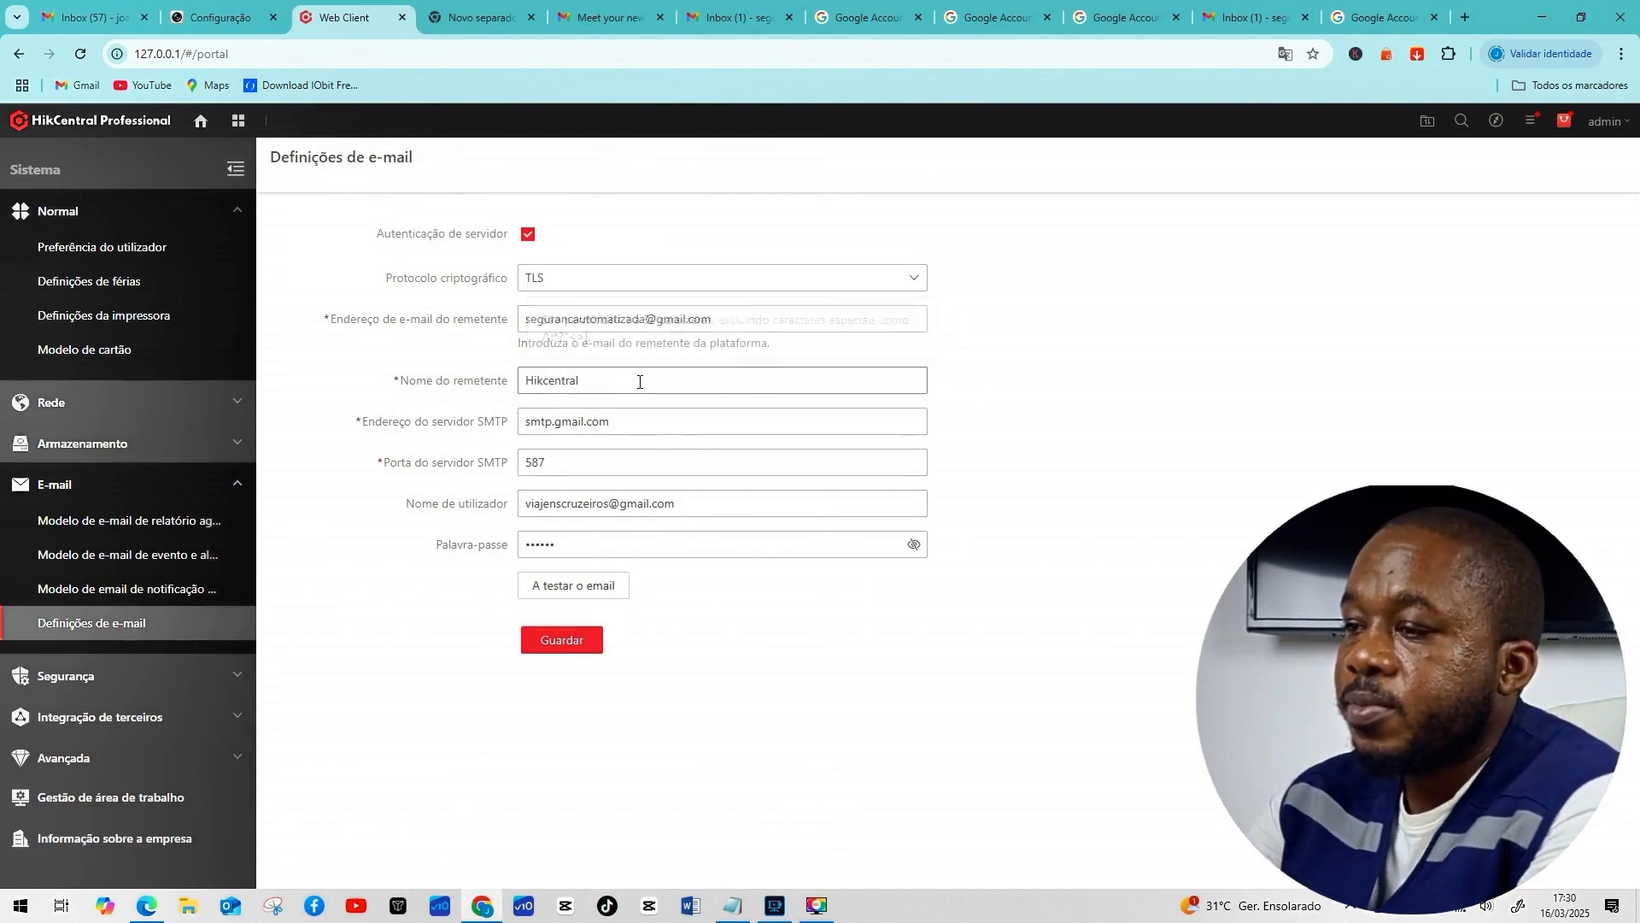
key(BackSpace)
key(BackSpace)
key(BackSpace)
key(BackSpace)
key(BackSpace)
key(BackSpace)
key(BackSpace)
key(BackSpace)
key(BackSpace)
key(BackSpace)
text(Escri)
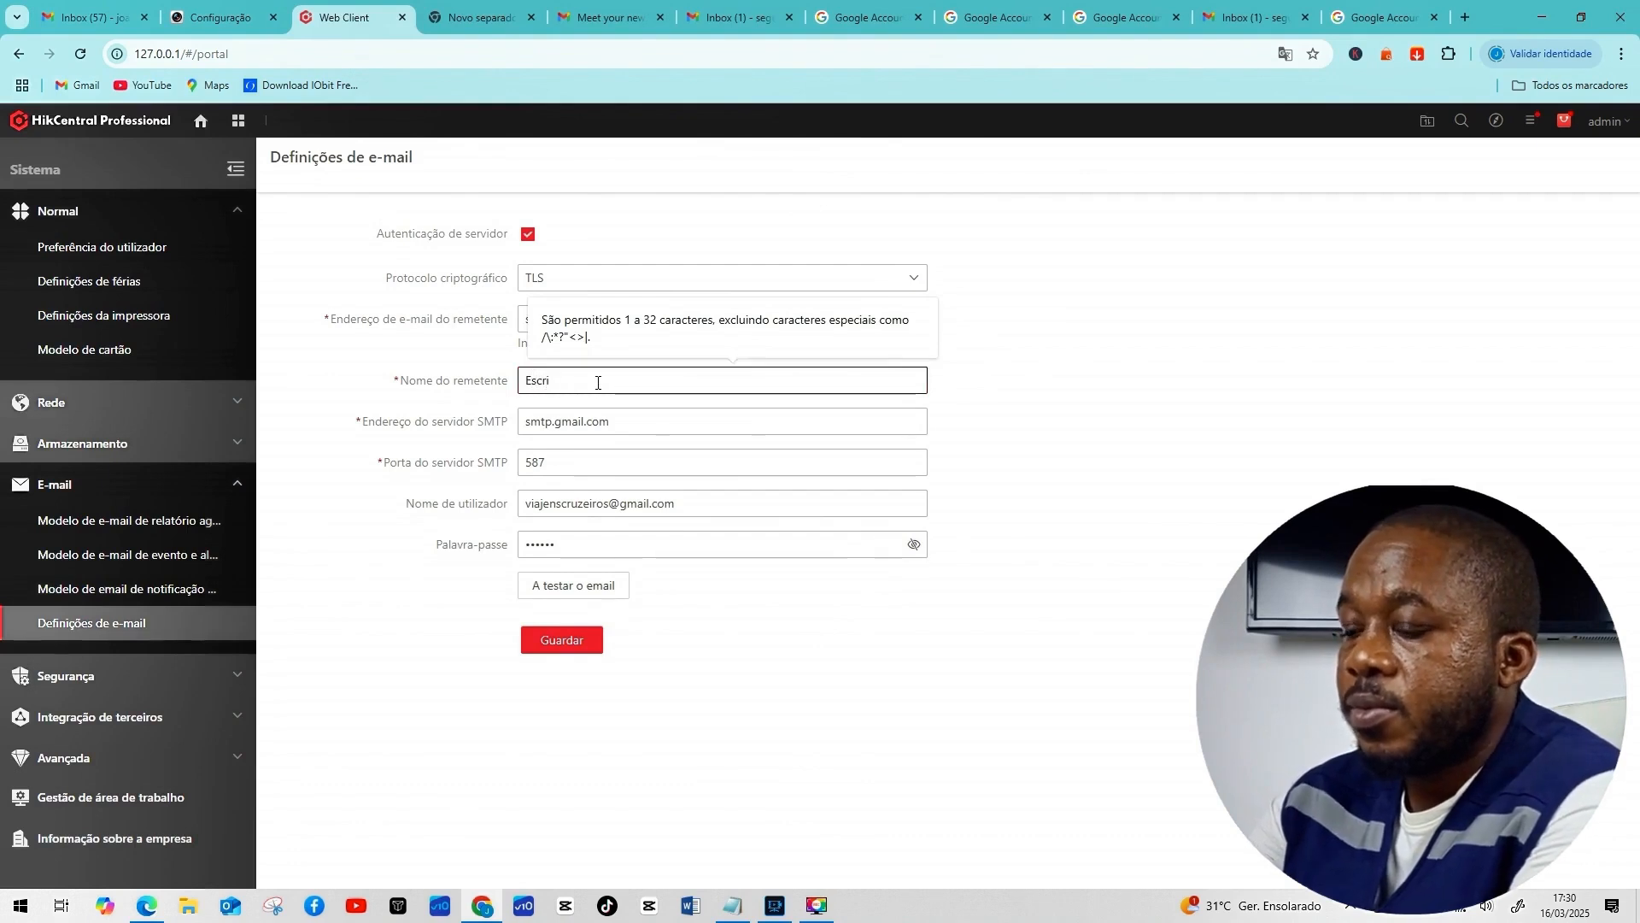
text(tório DDA)
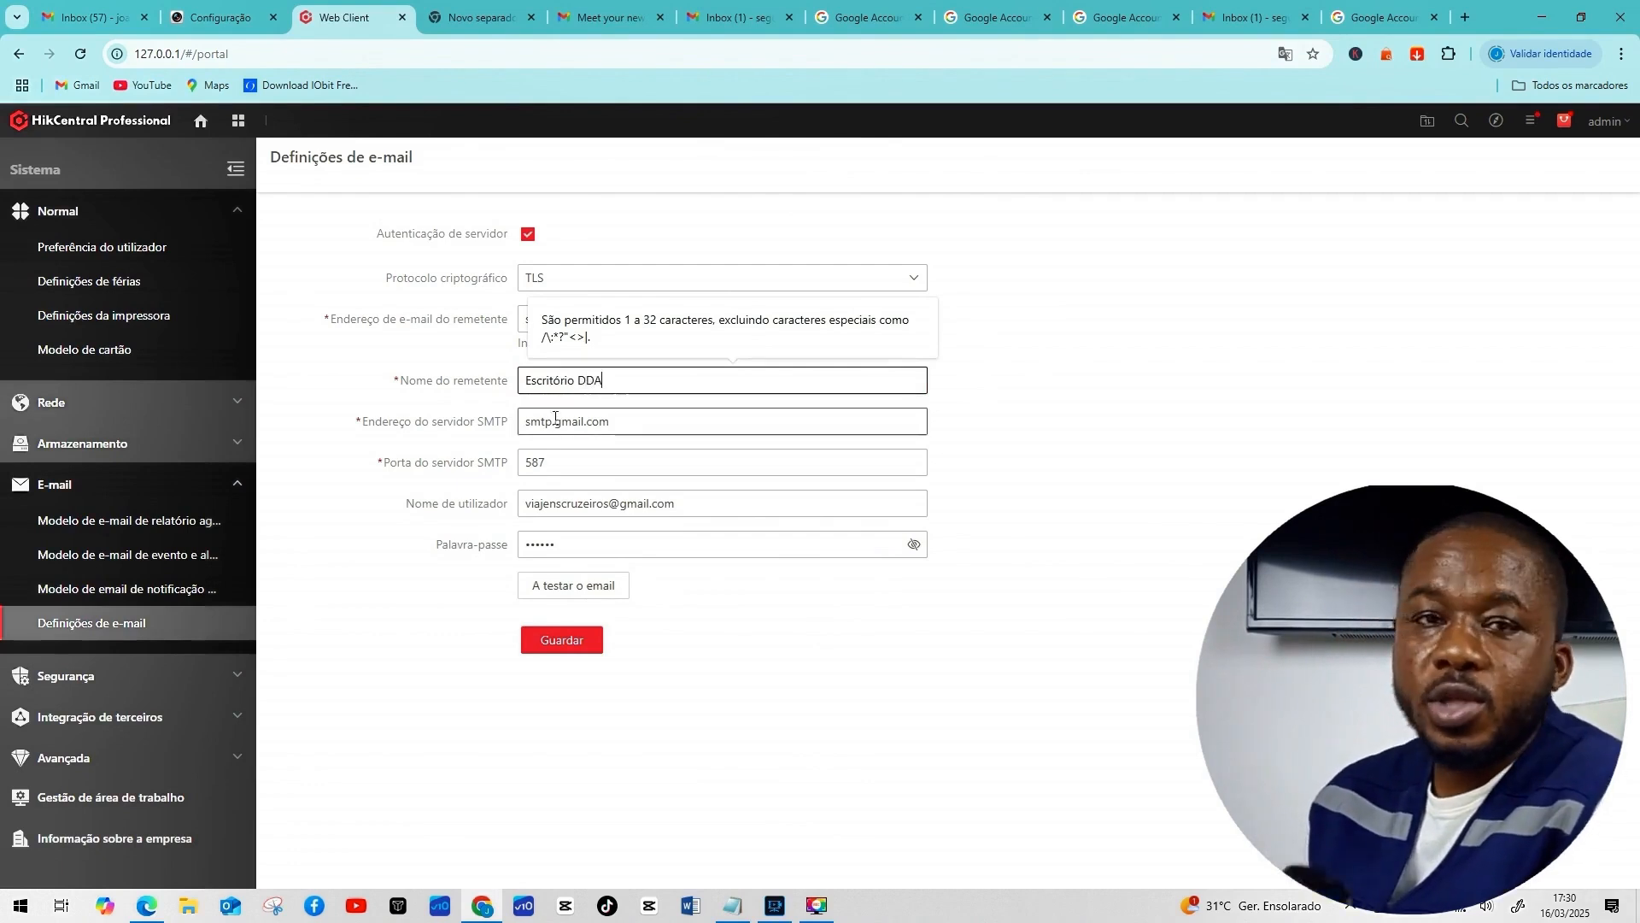
click(627, 423)
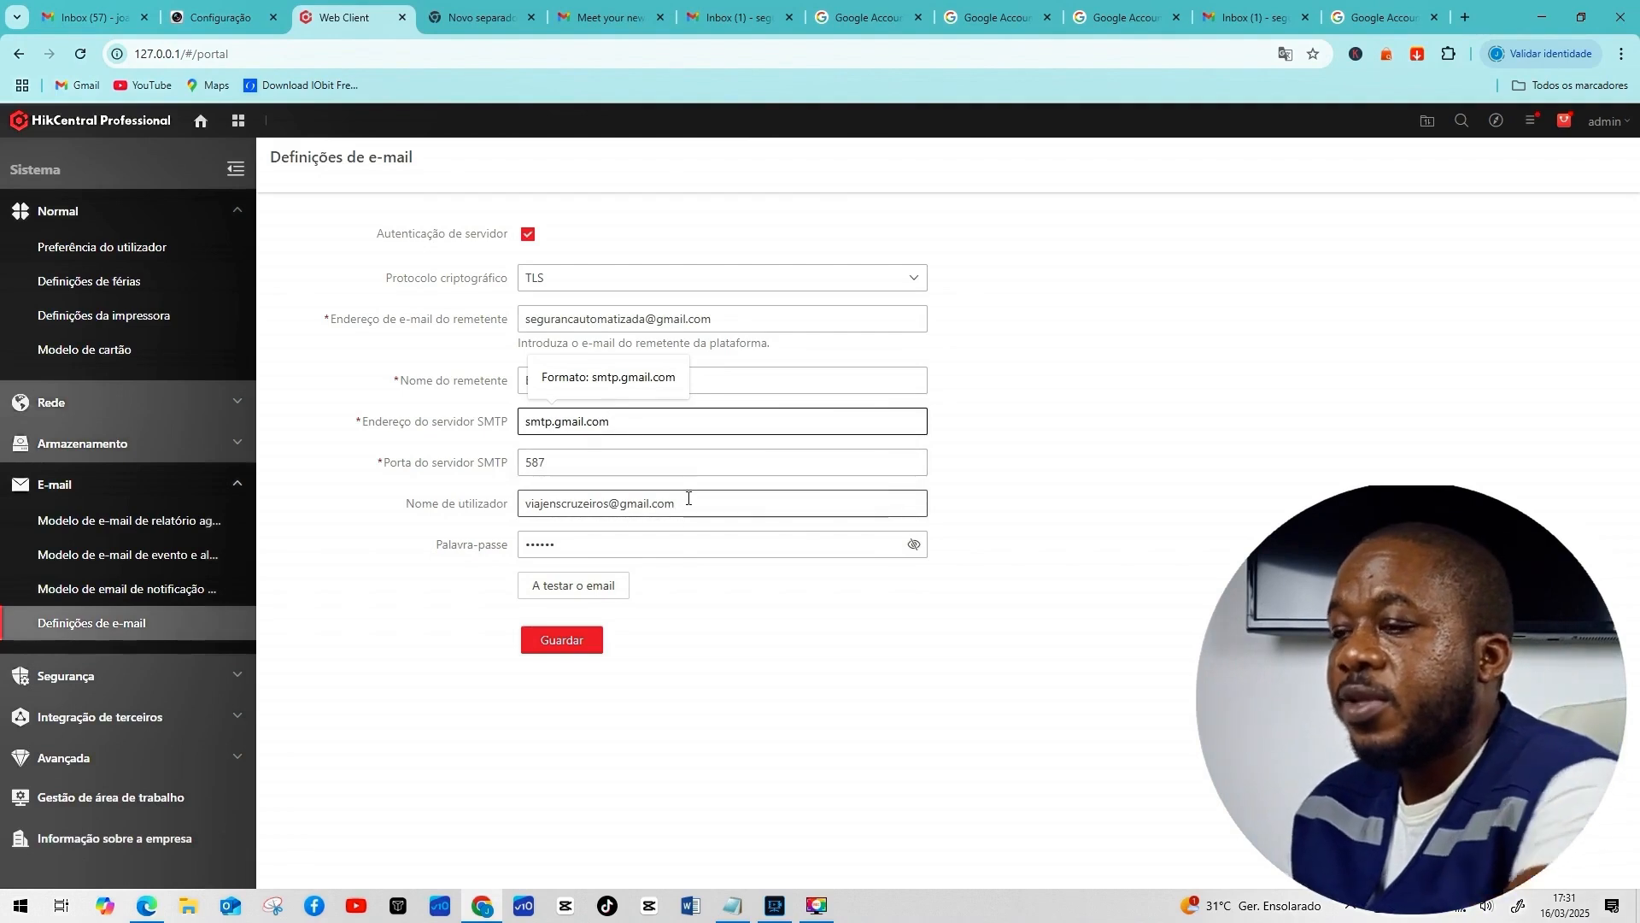
Replace the SMTP username with the new Gmail account's address.
triple_click(688, 502)
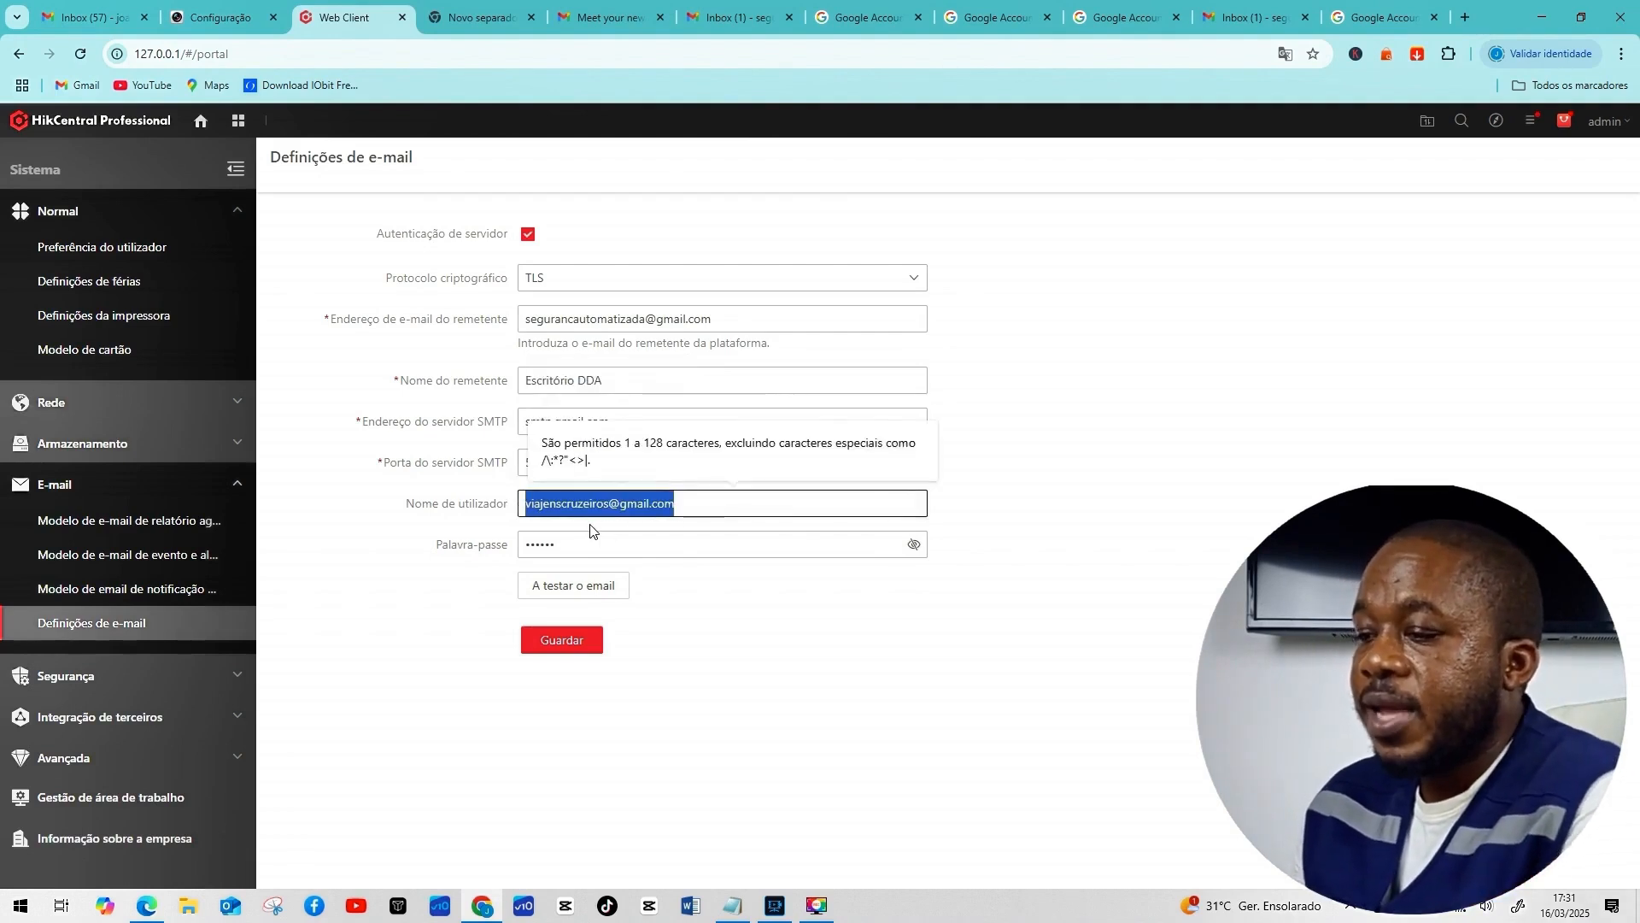
key(ctrl+v)
click(608, 545)
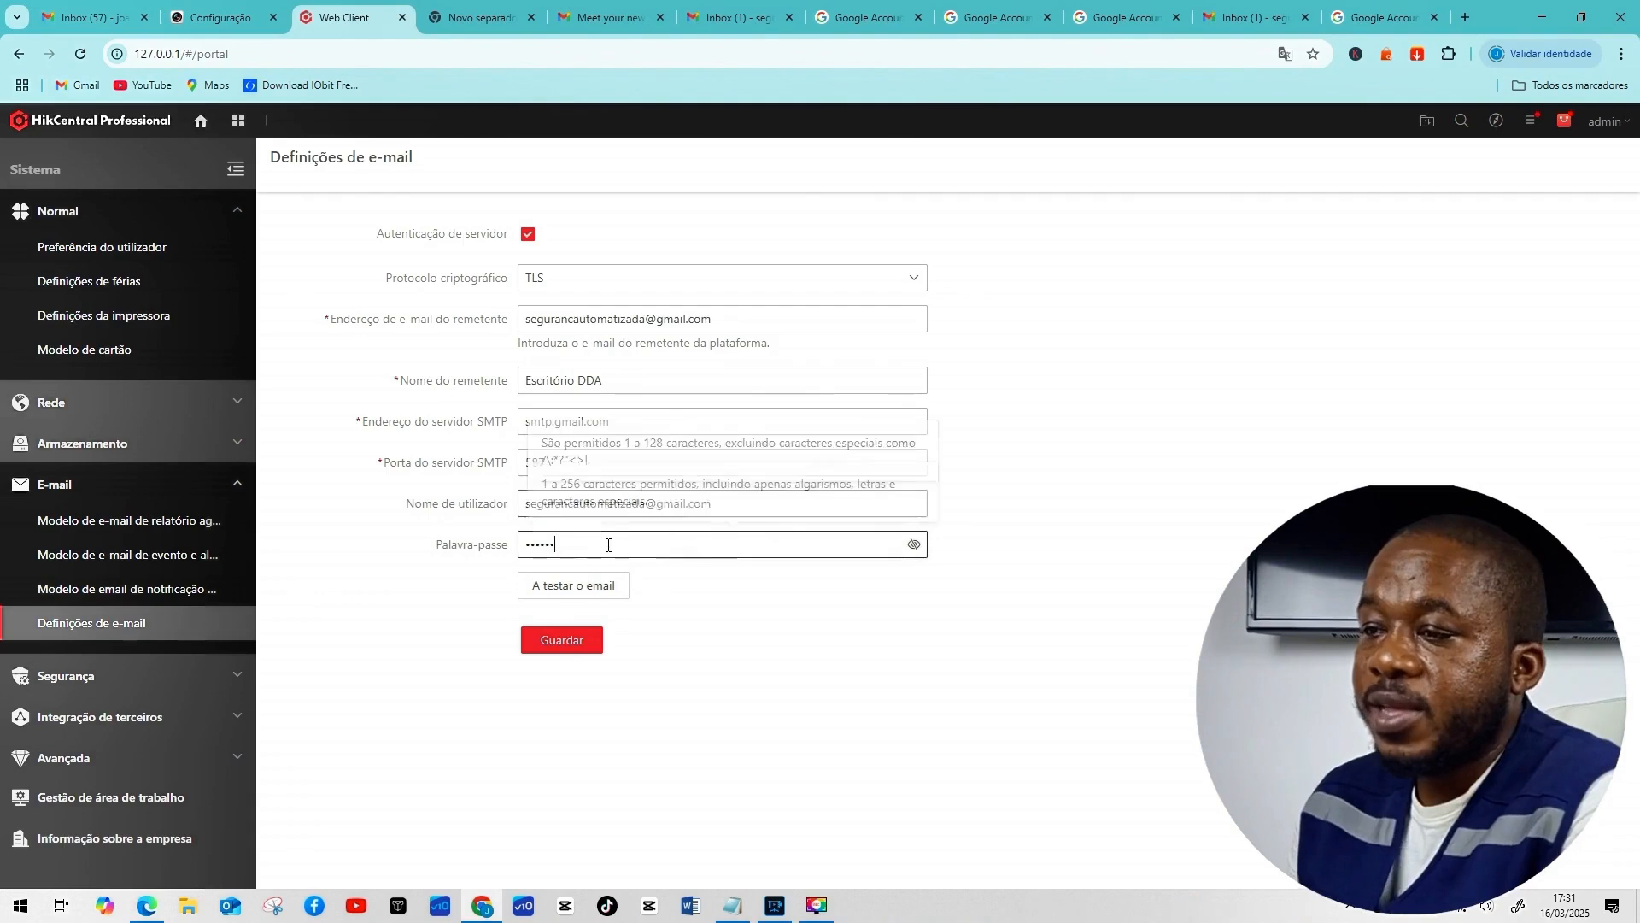
Enter the account's app password from Notepad, save the settings and send a test e-mail.
click(732, 906)
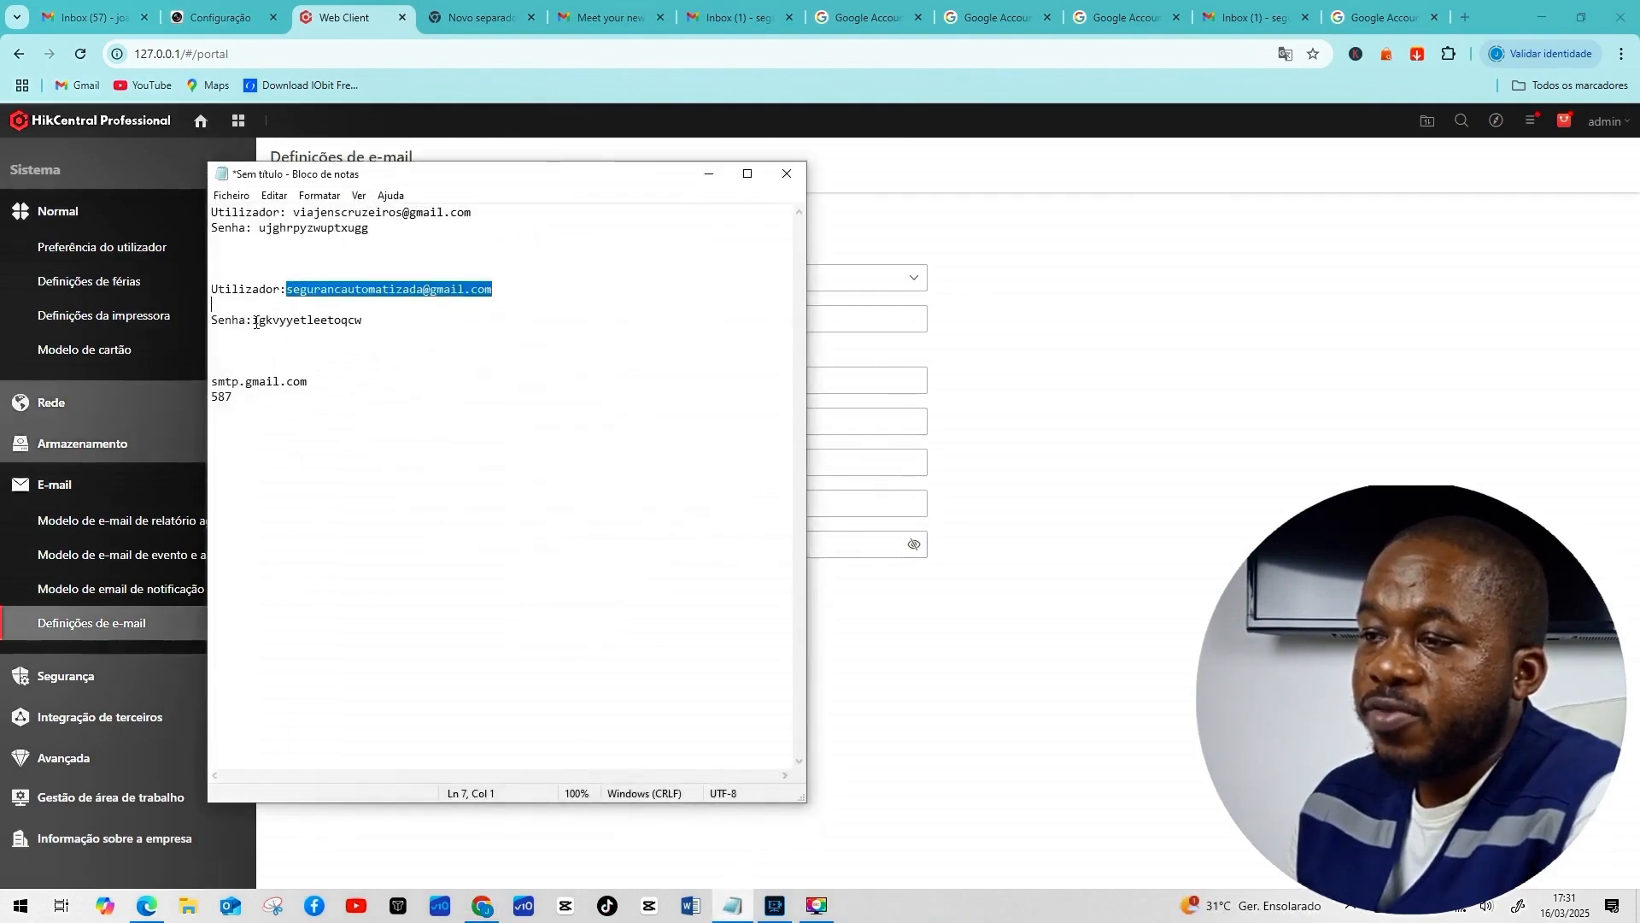
drag(252, 320, 359, 323)
right_click(329, 315)
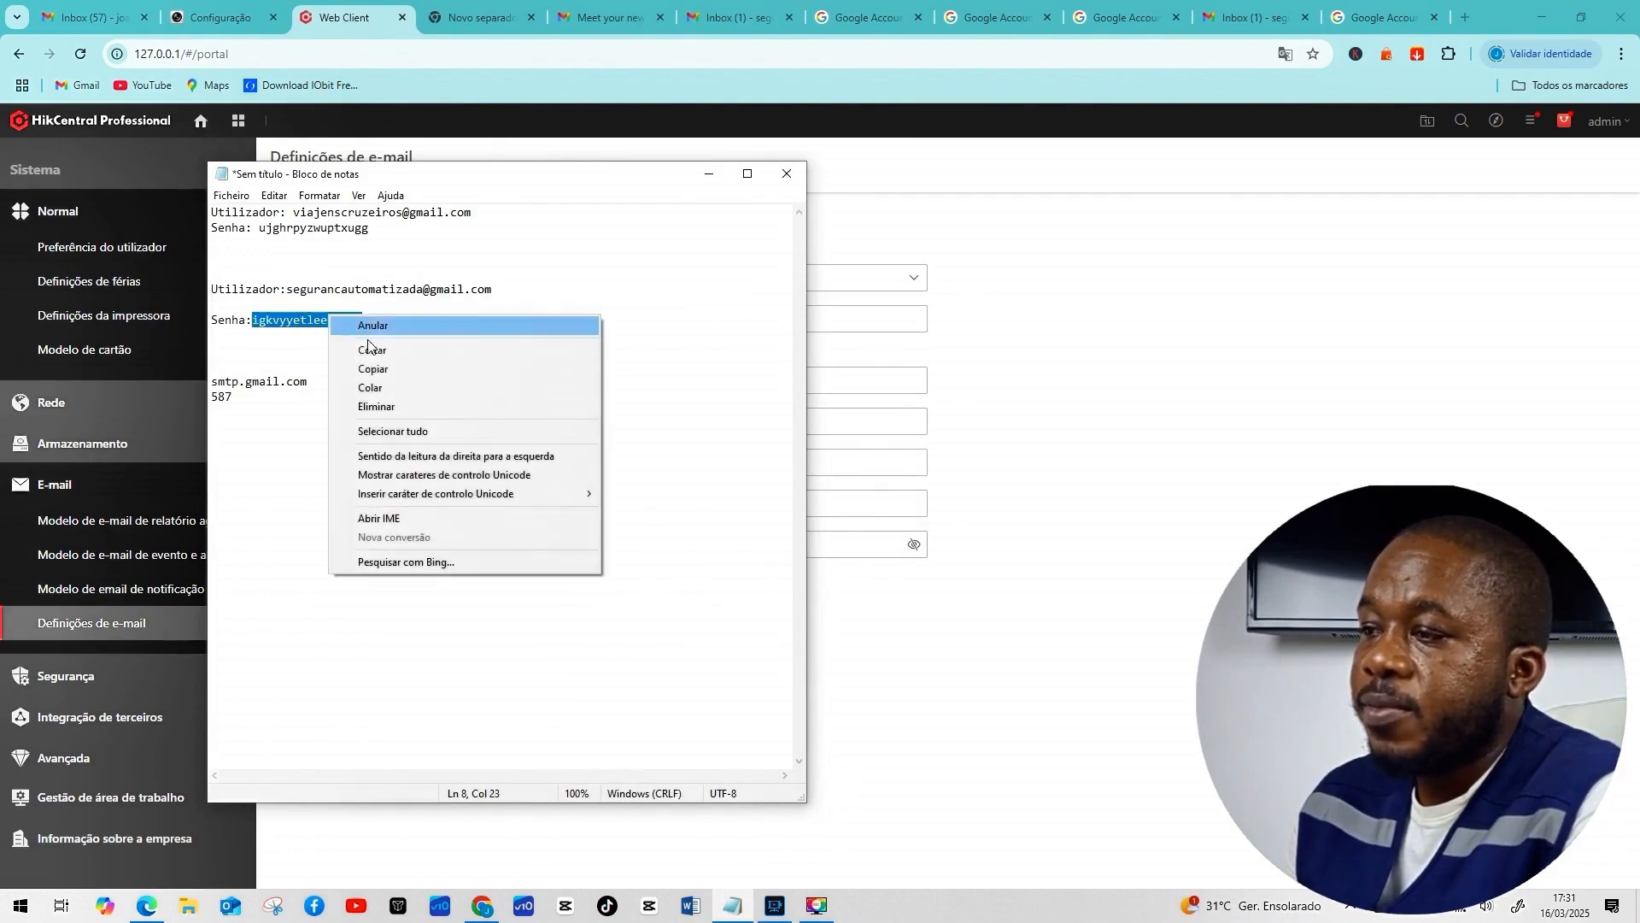
click(373, 369)
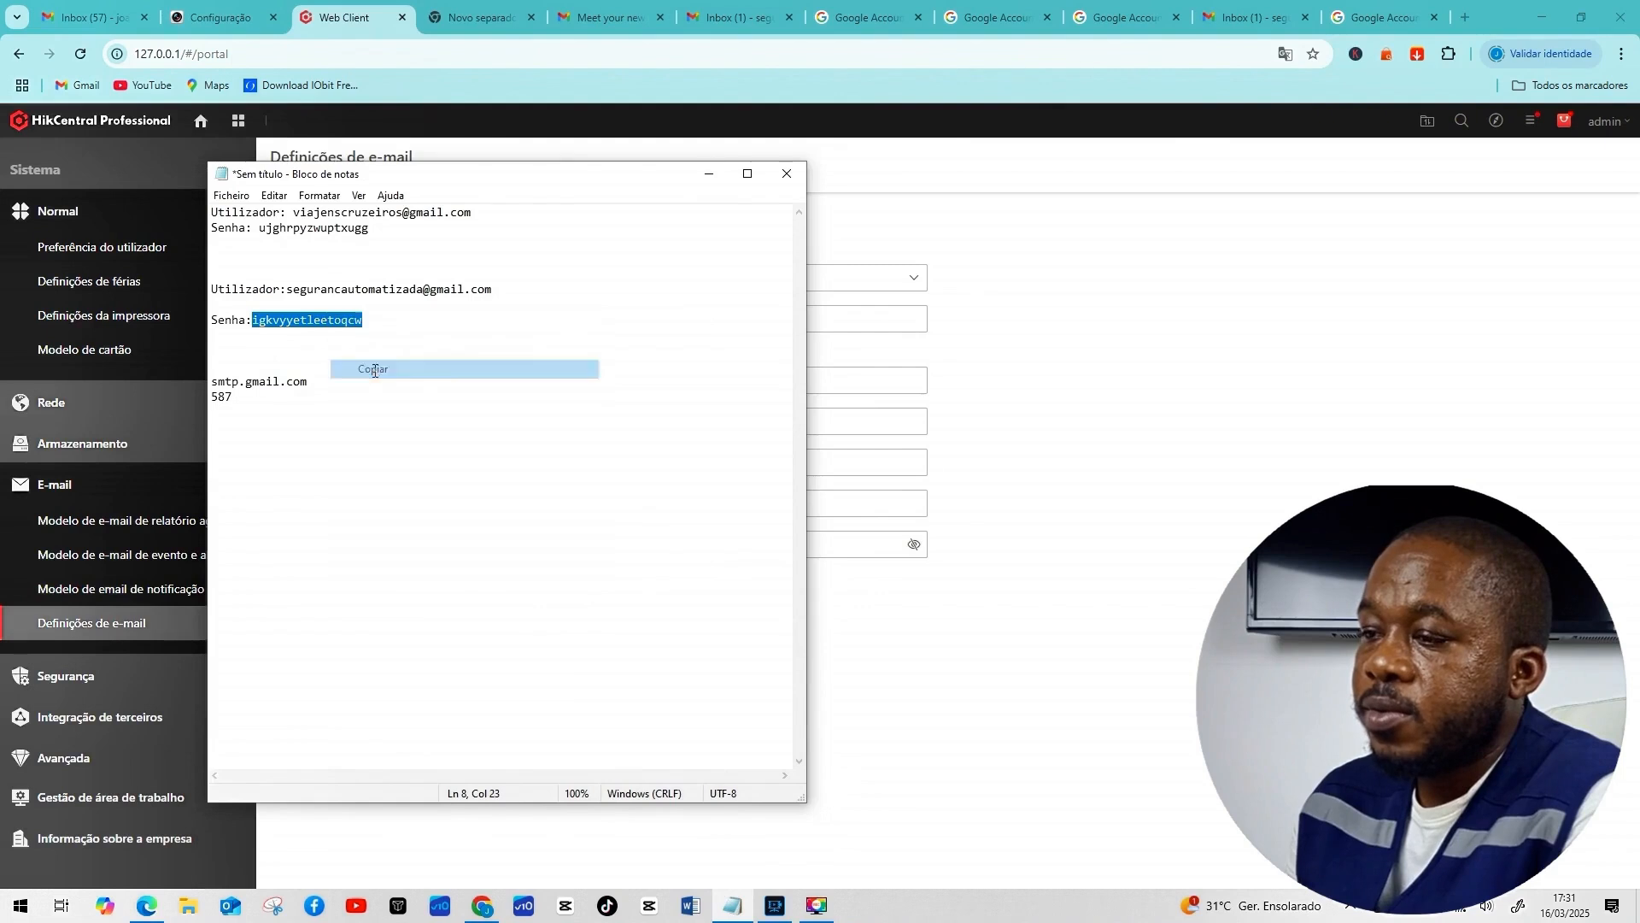
click(708, 174)
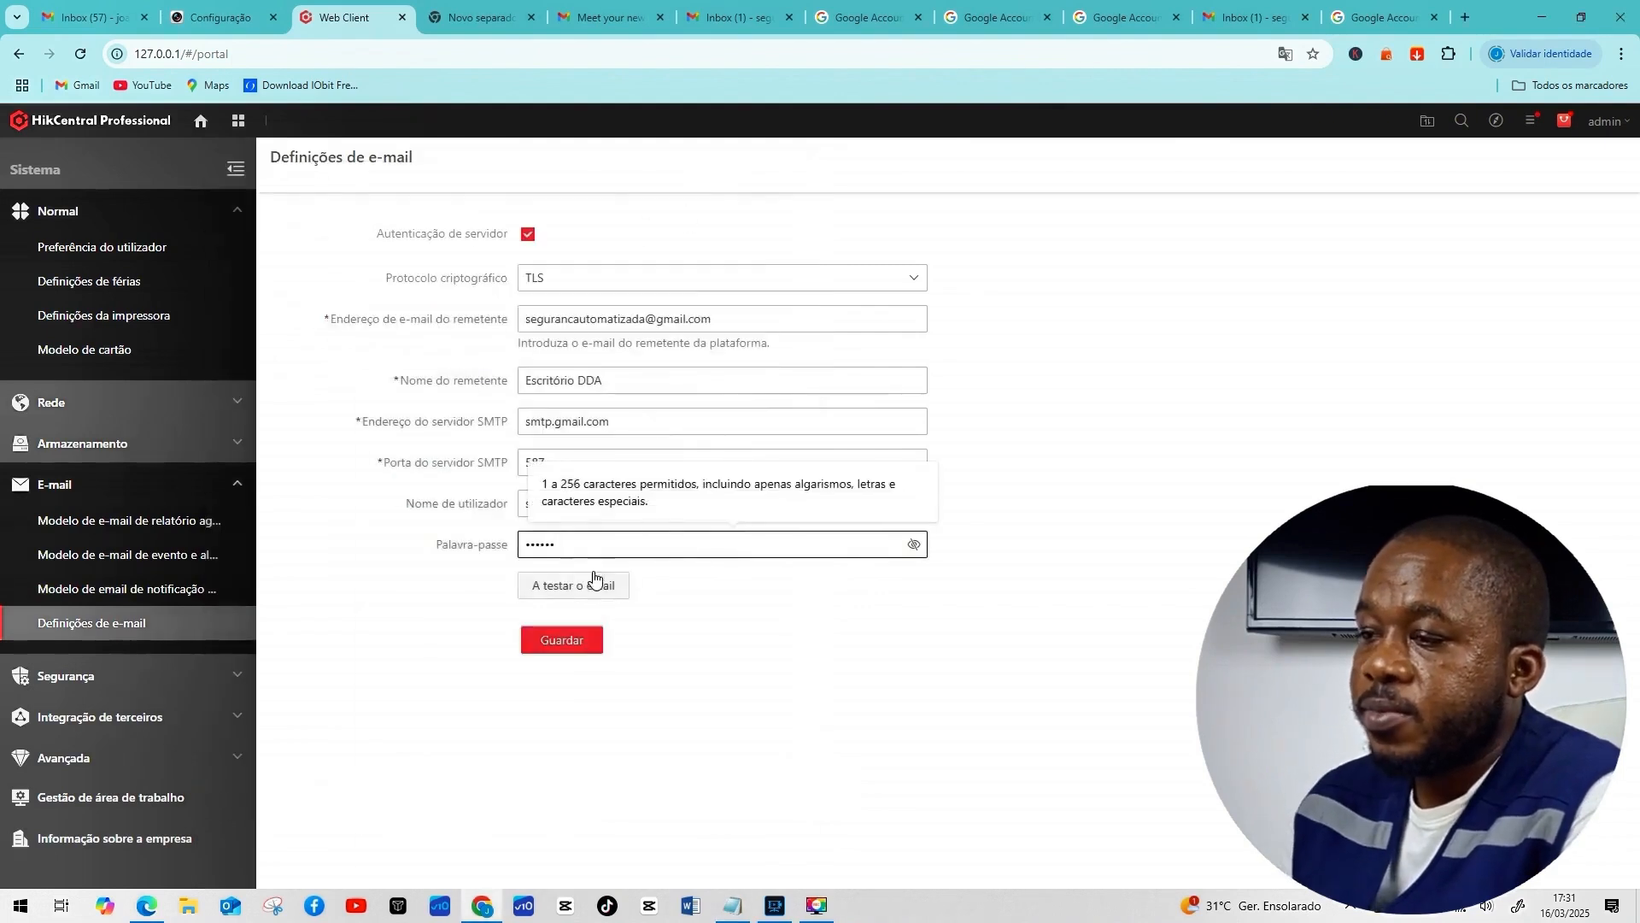
drag(588, 550, 520, 544)
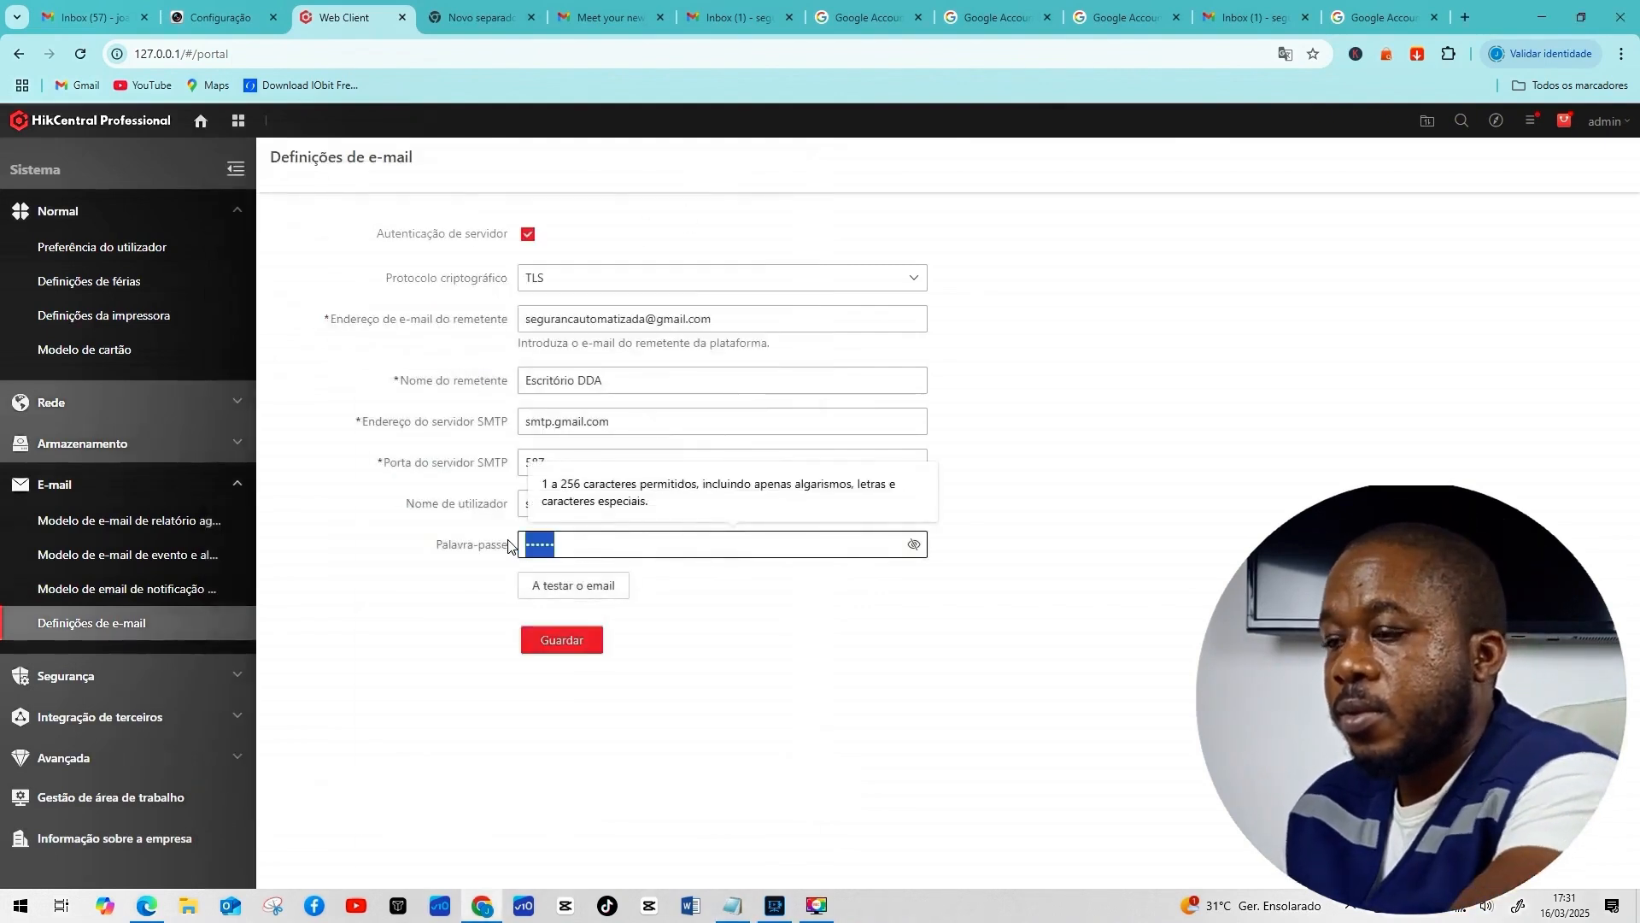
key(BackSpace)
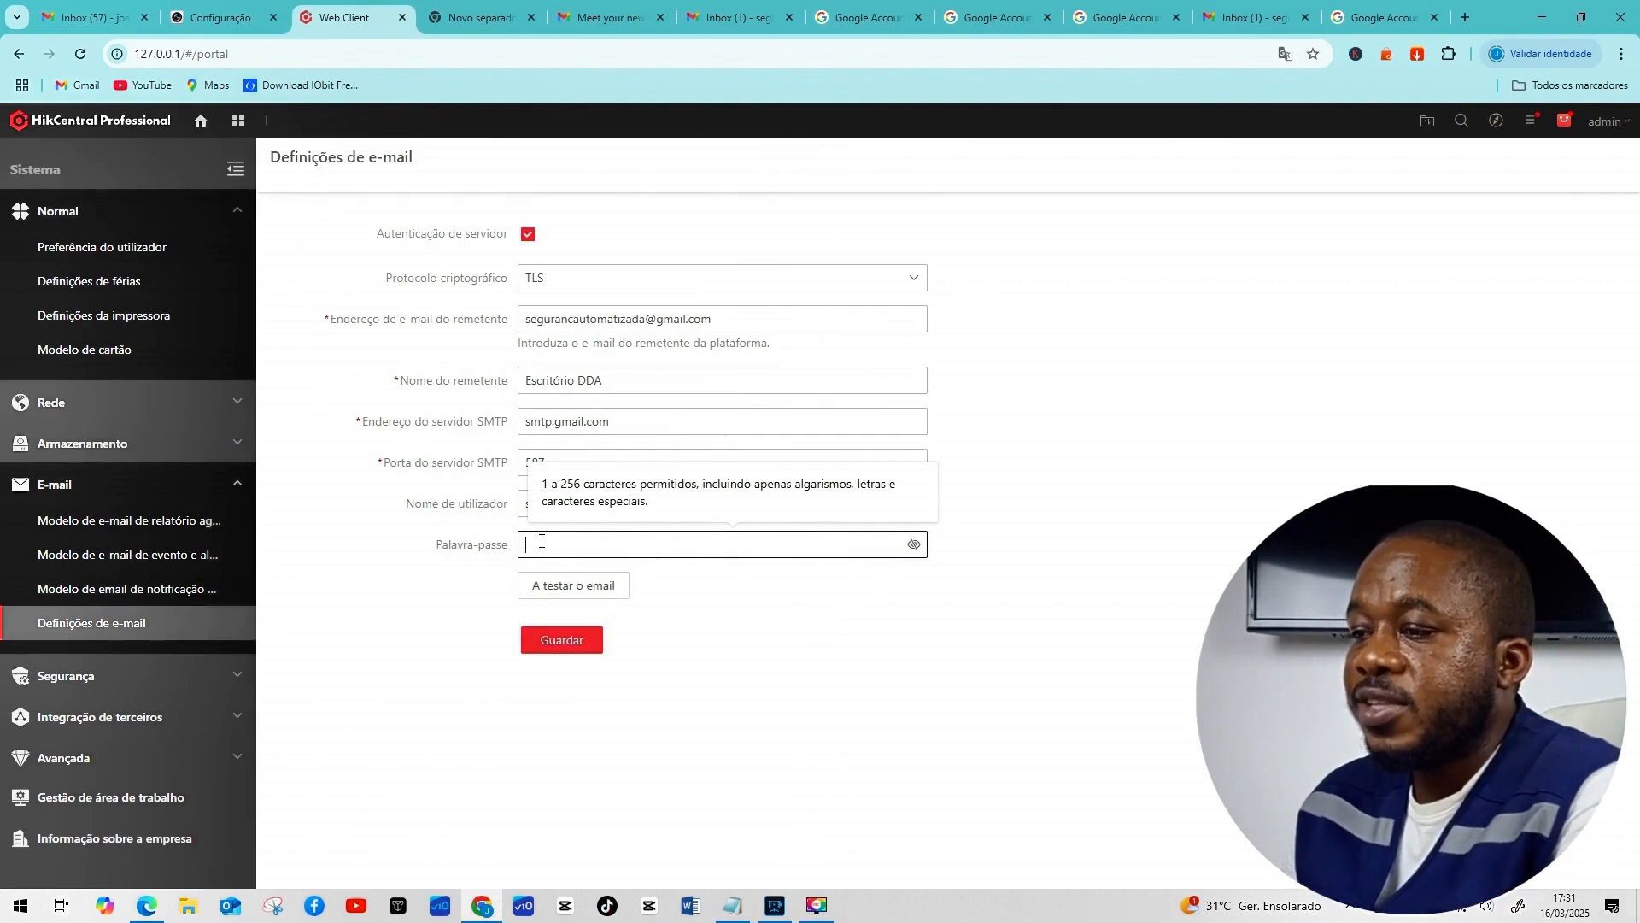
key(ctrl+v)
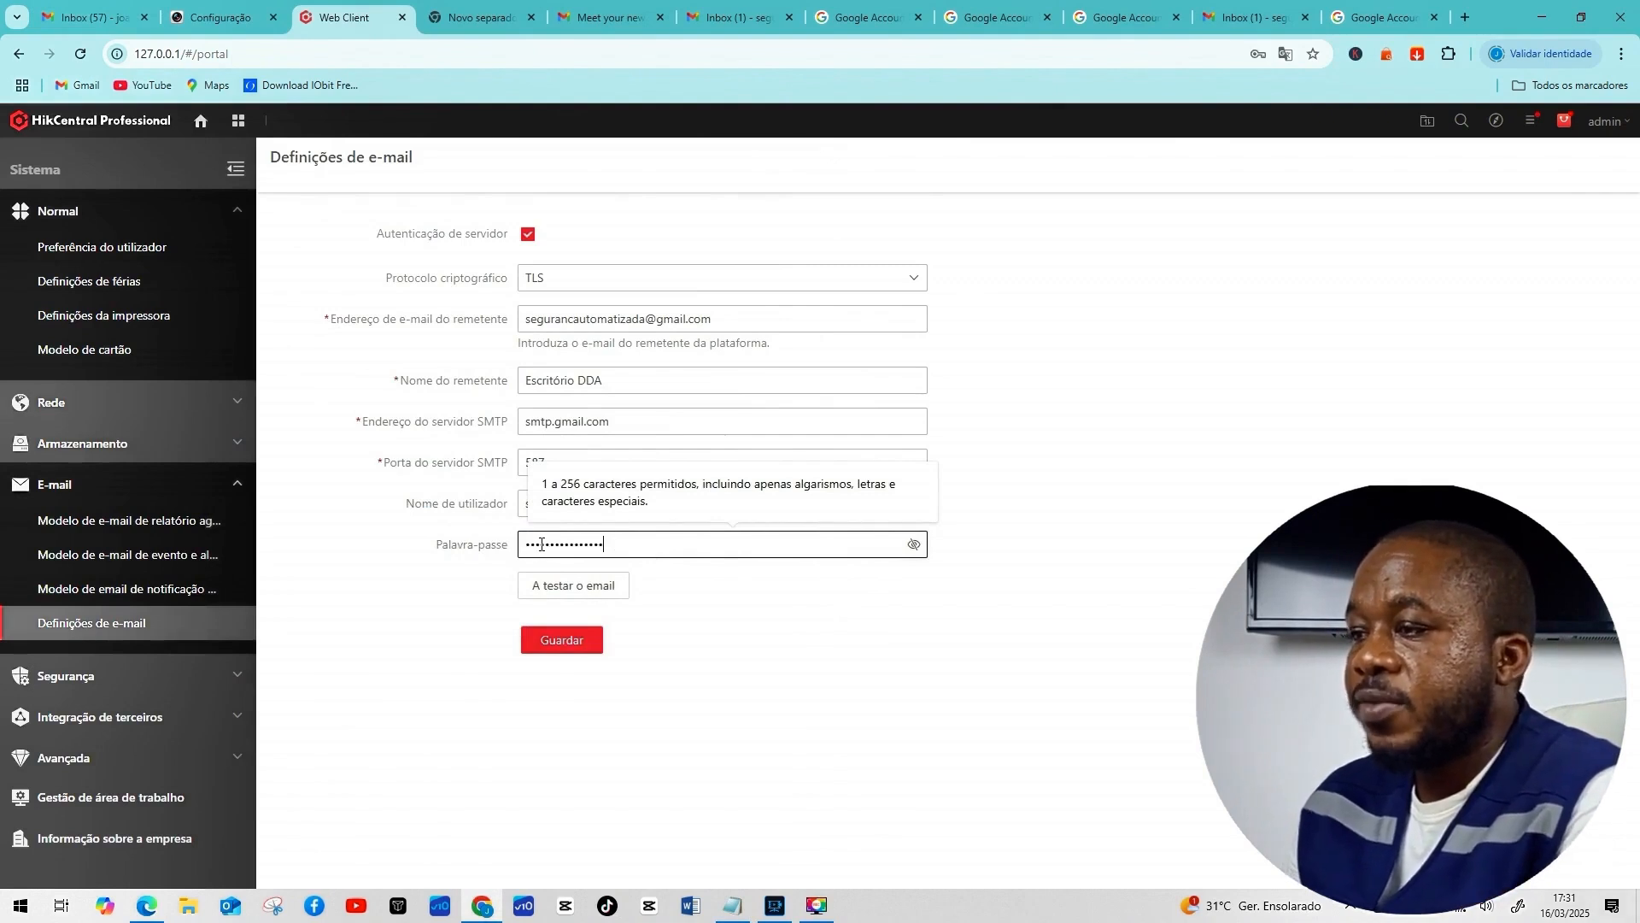
click(572, 642)
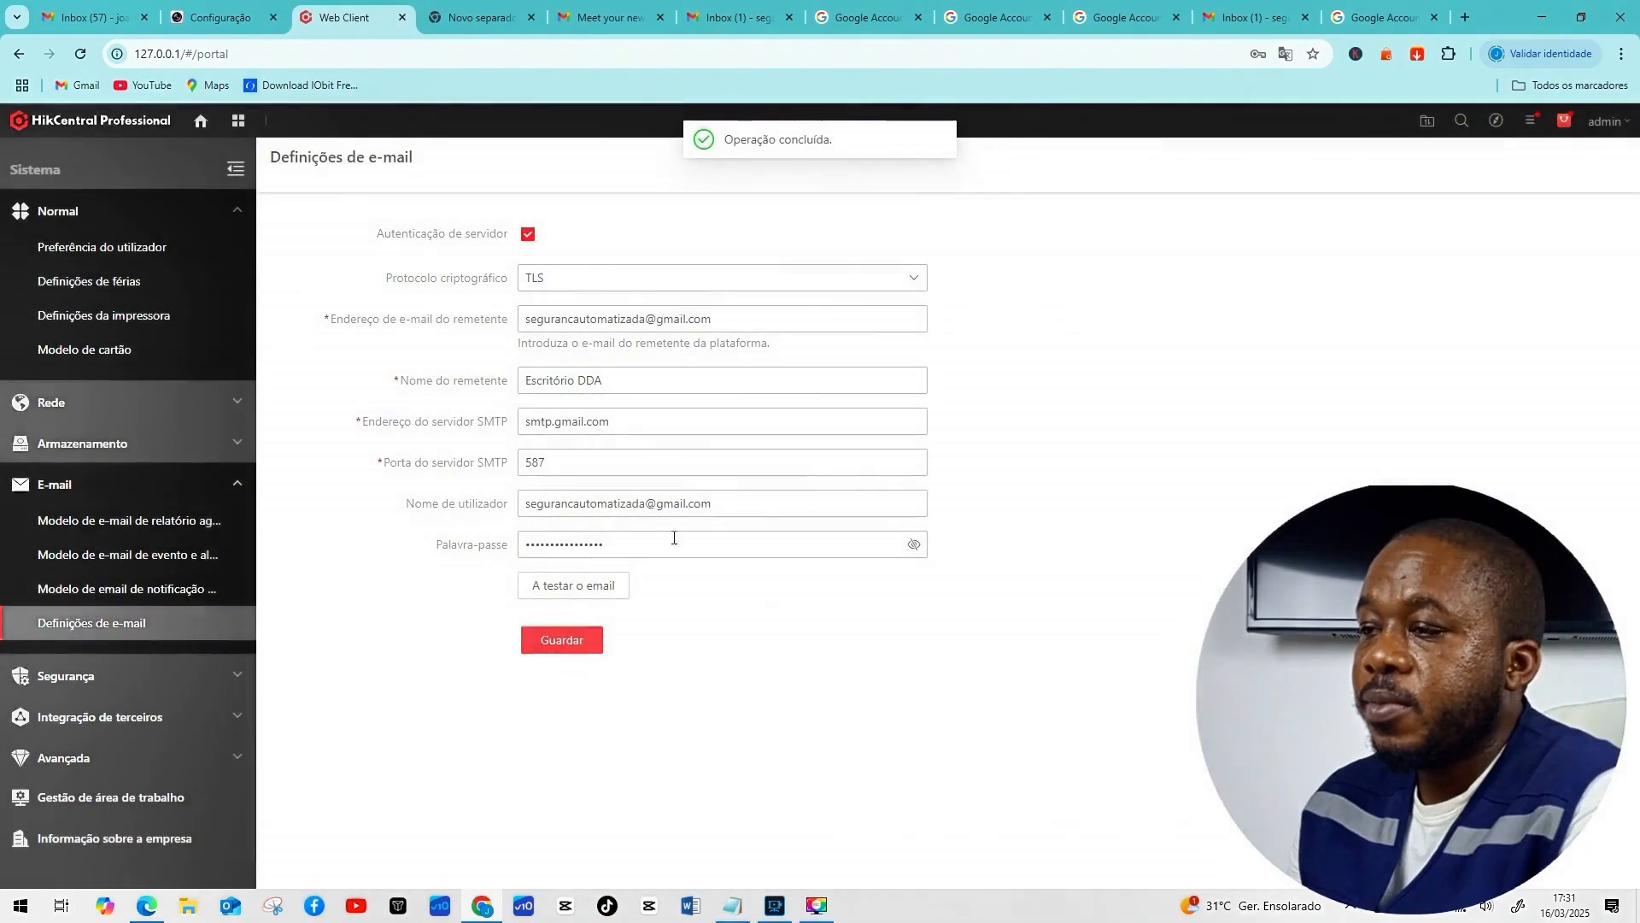
click(557, 586)
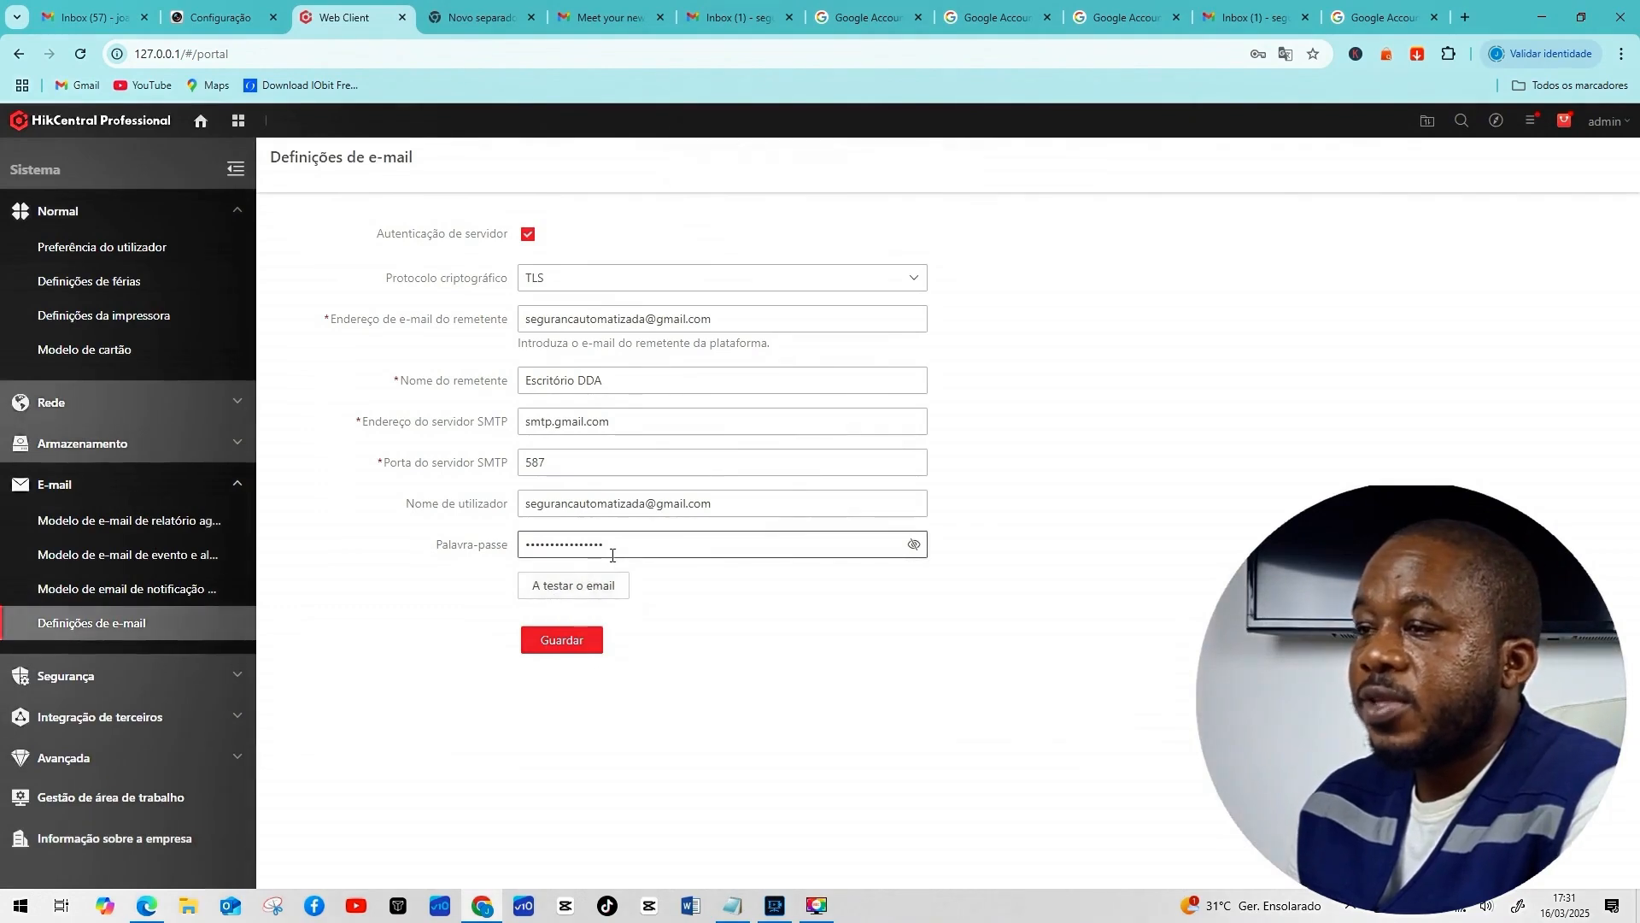
click(1231, 17)
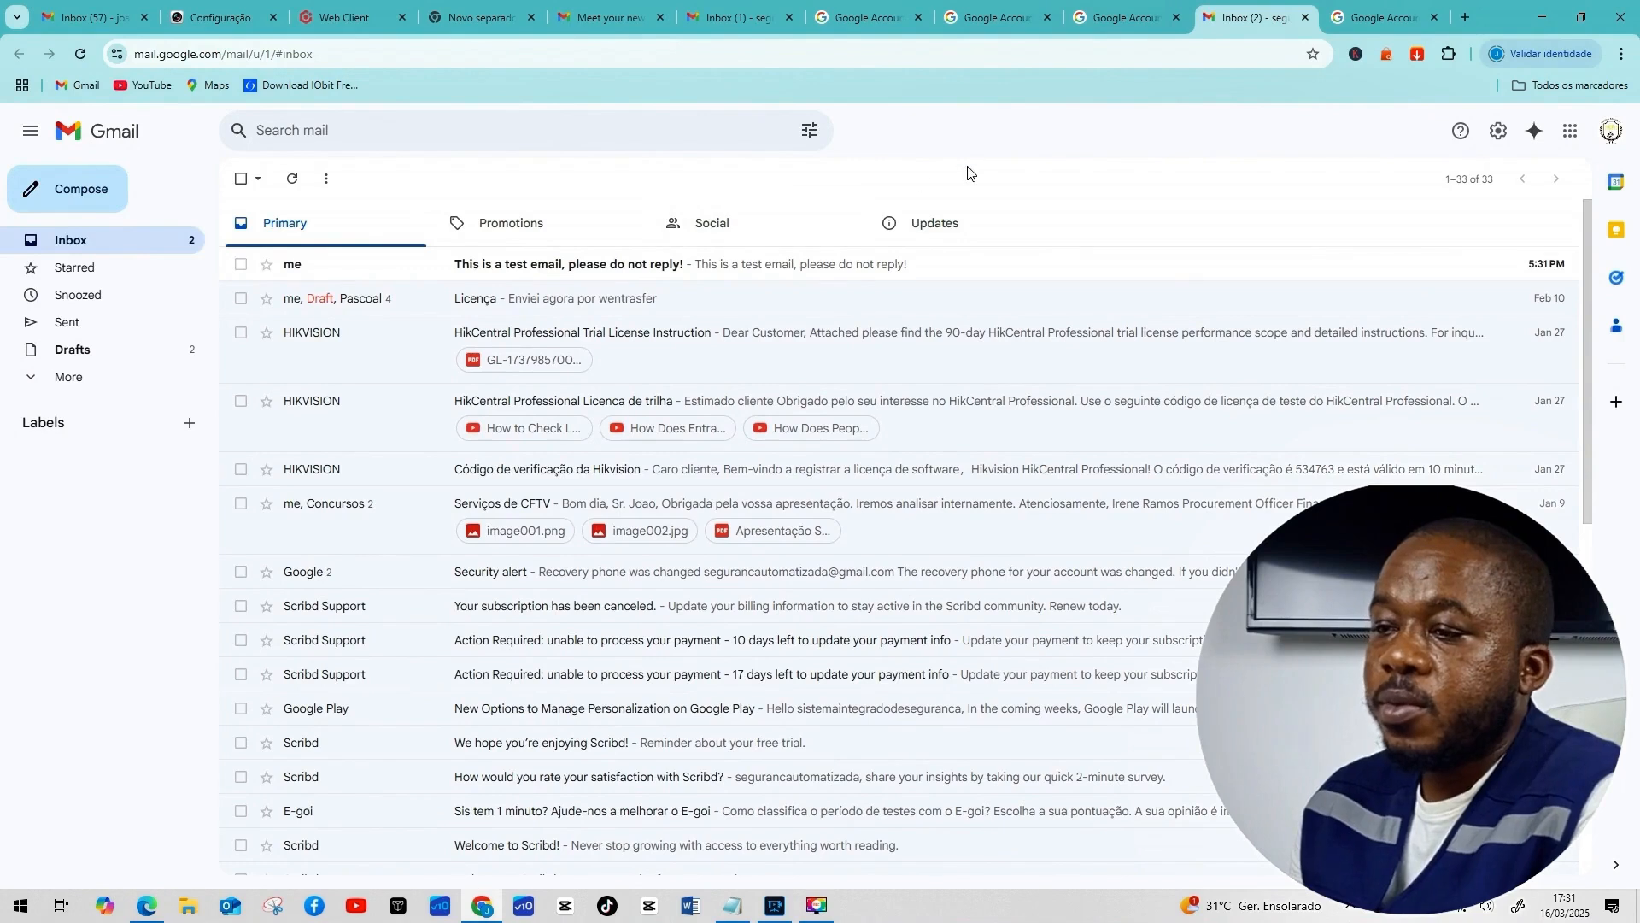
click(342, 18)
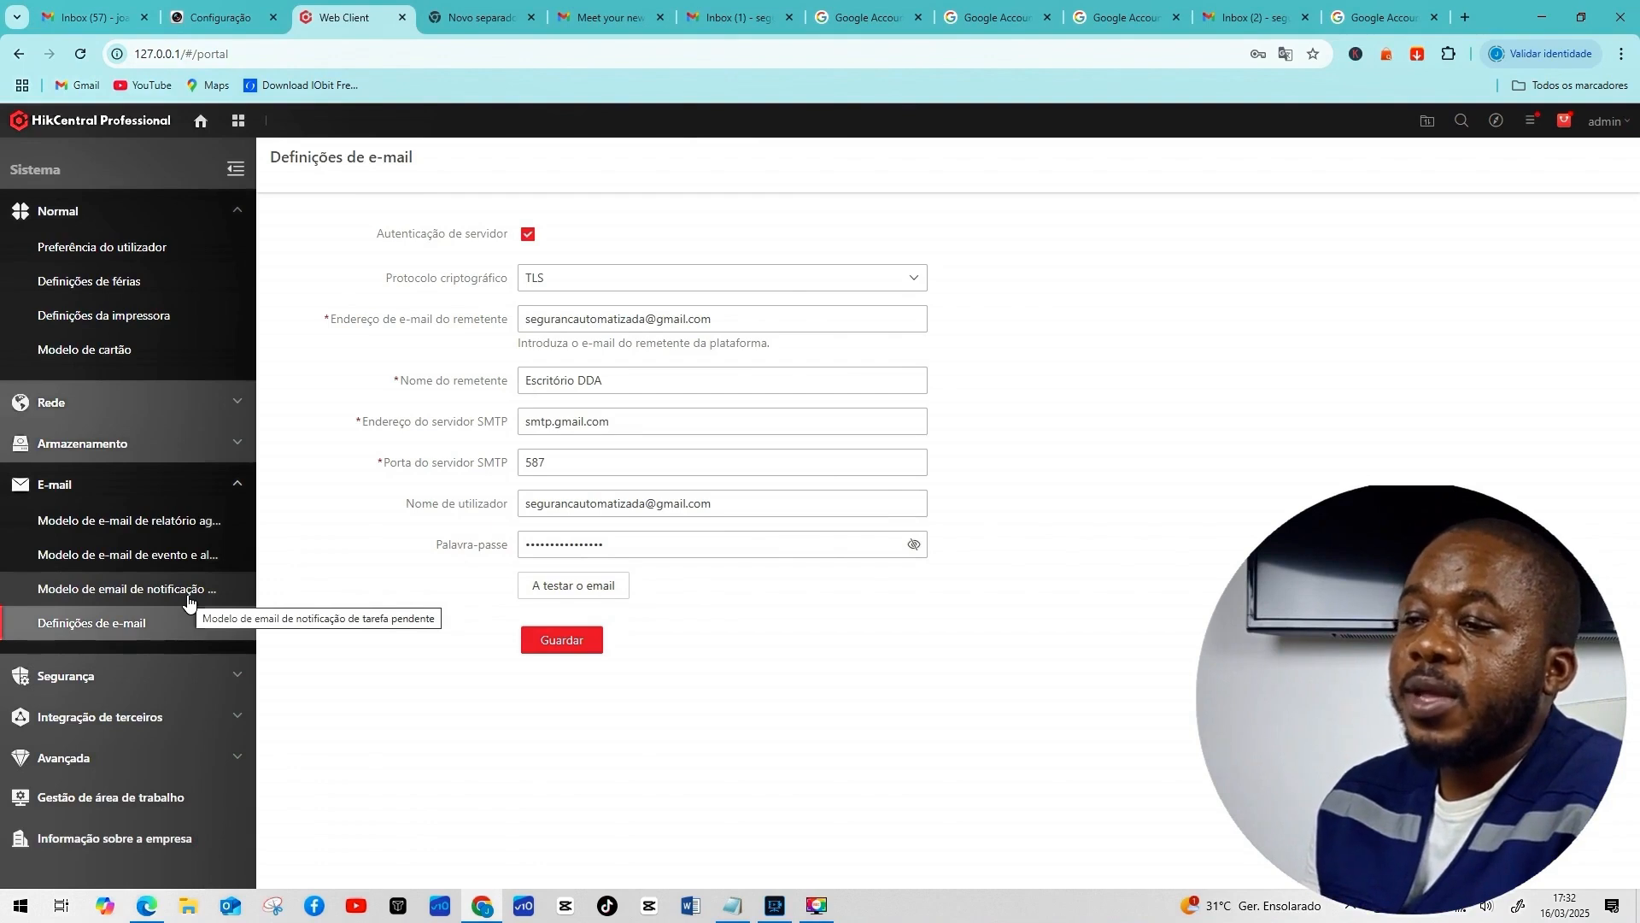
Delete the 'E-Mail Diretoria' event and alarm e-mail template, confirming with OK.
click(122, 561)
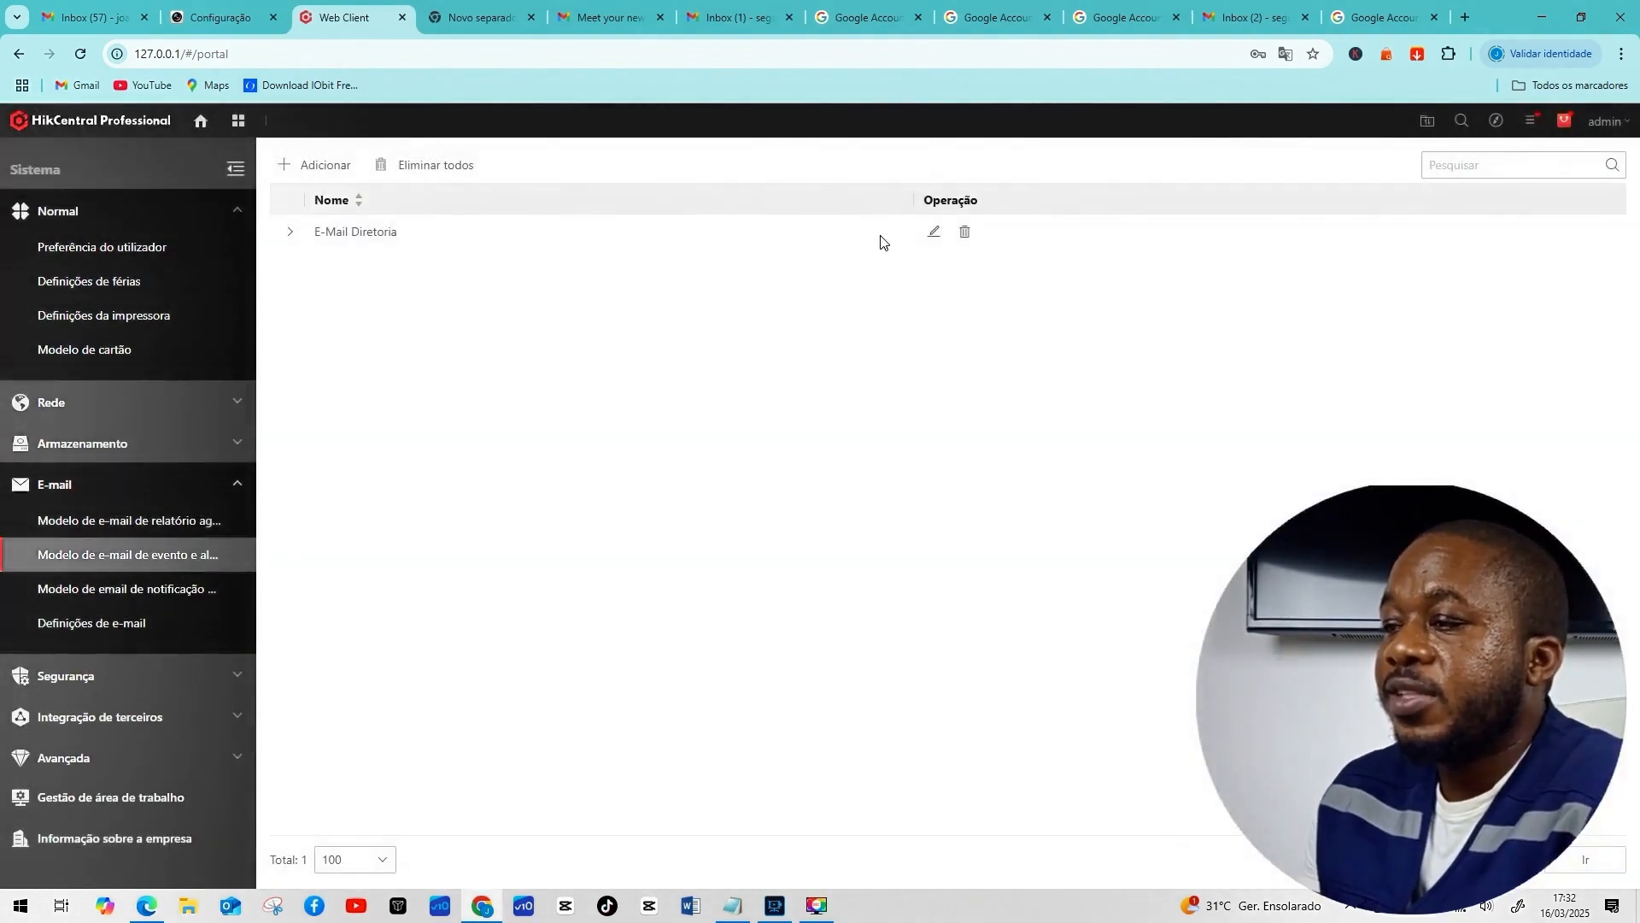
click(964, 233)
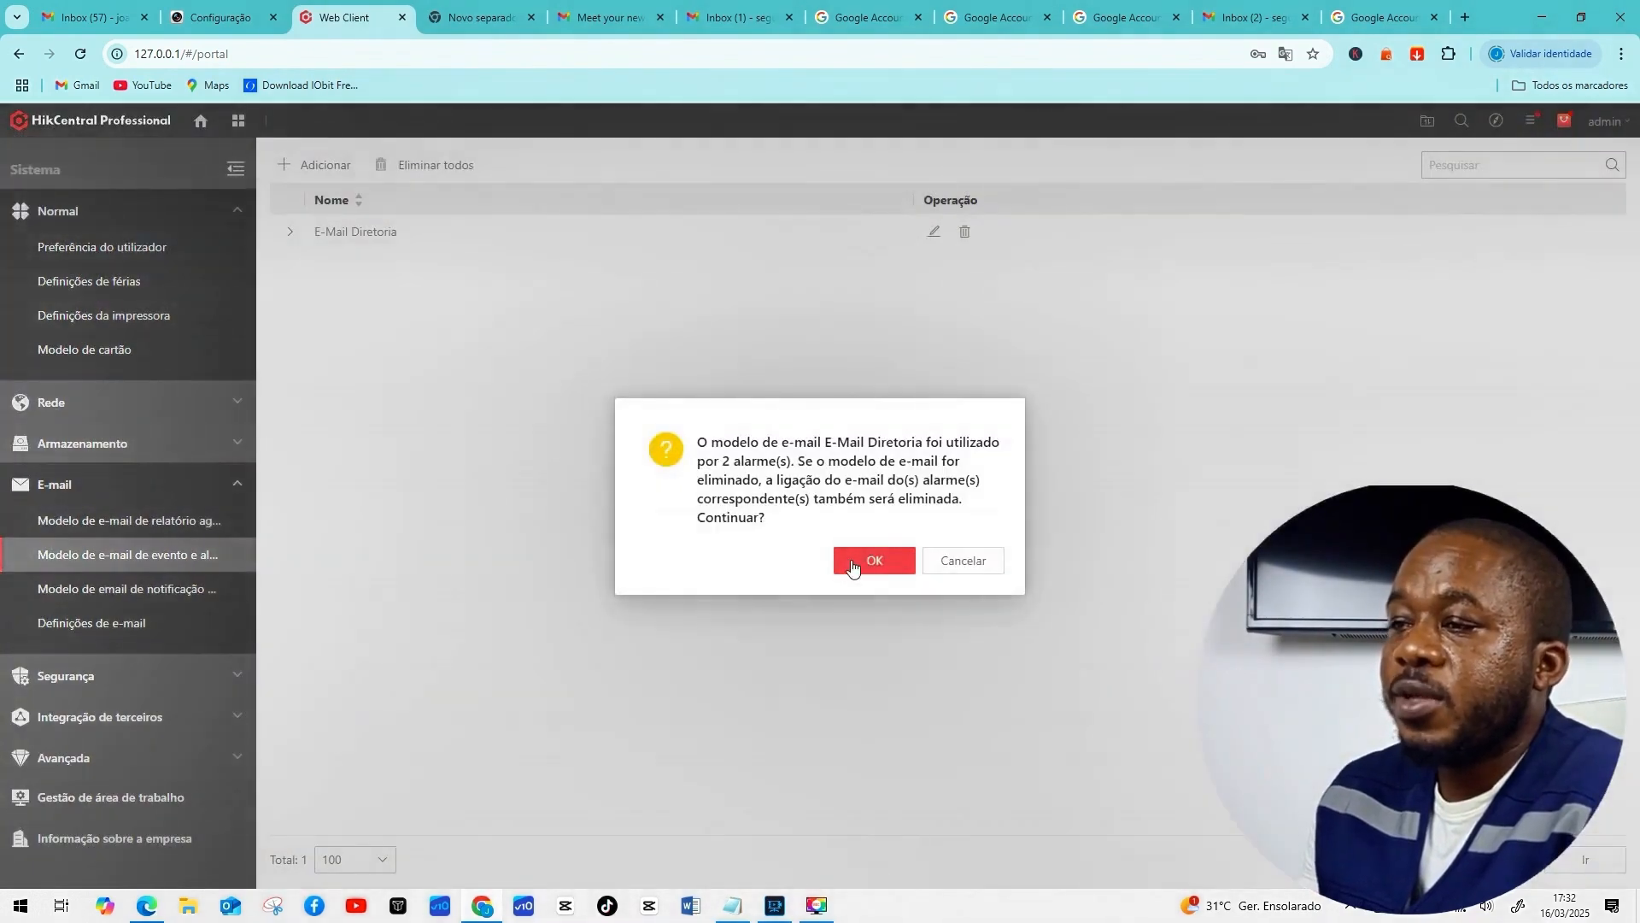
click(850, 566)
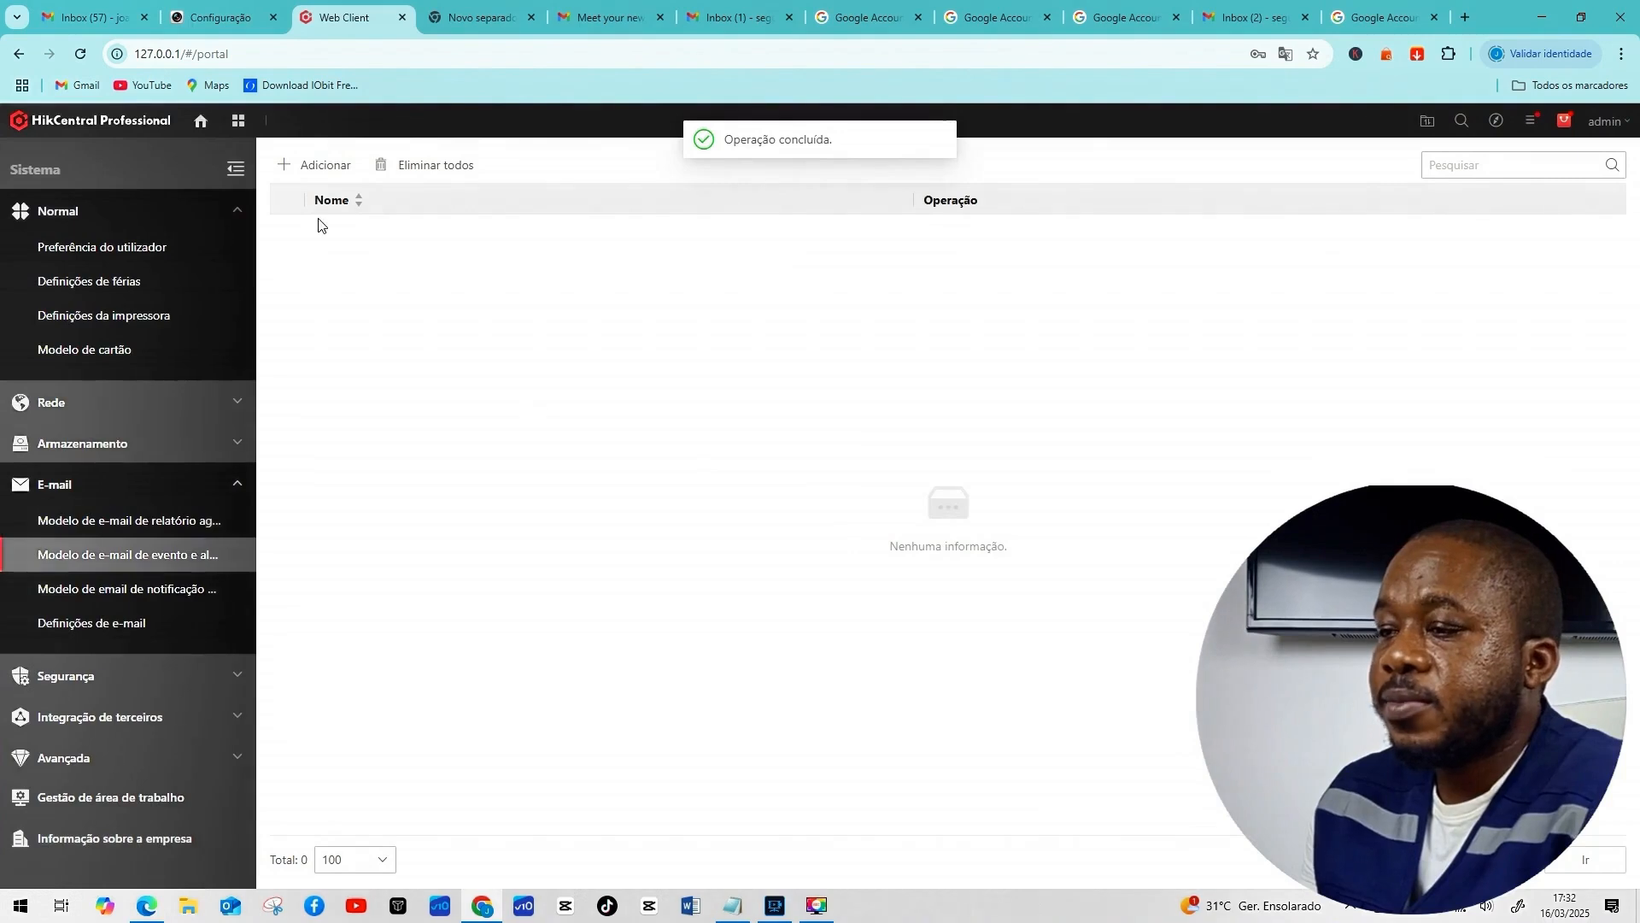
Add a new event e-mail template named 'Diretor Geral'.
click(312, 165)
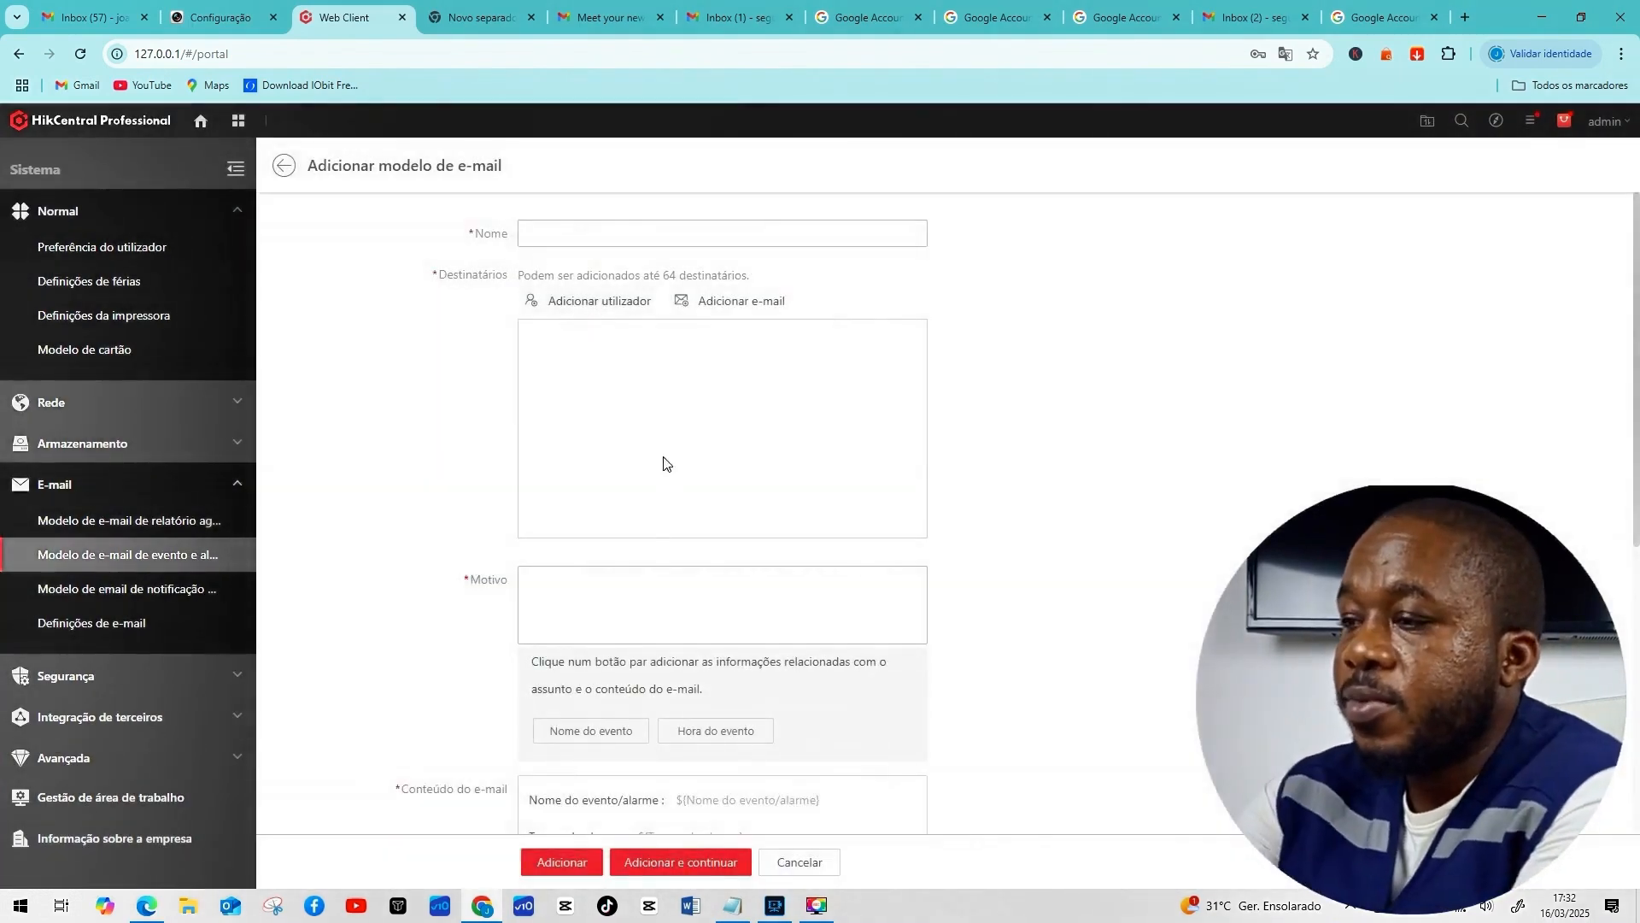
click(559, 235)
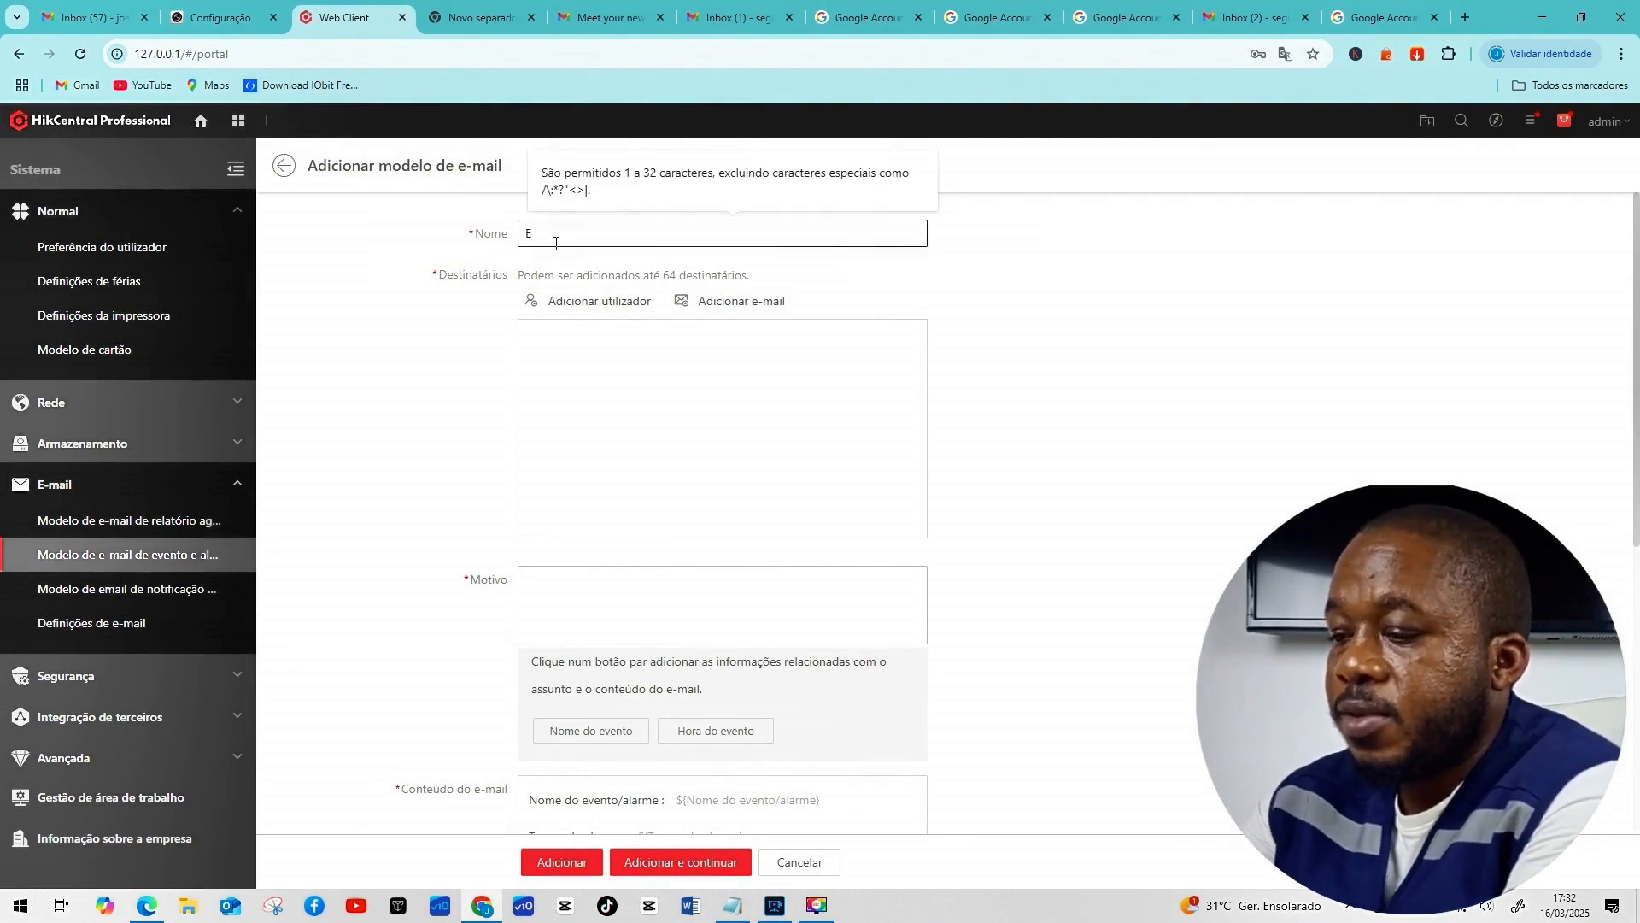
text(E)
key(BackSpace)
text(Di)
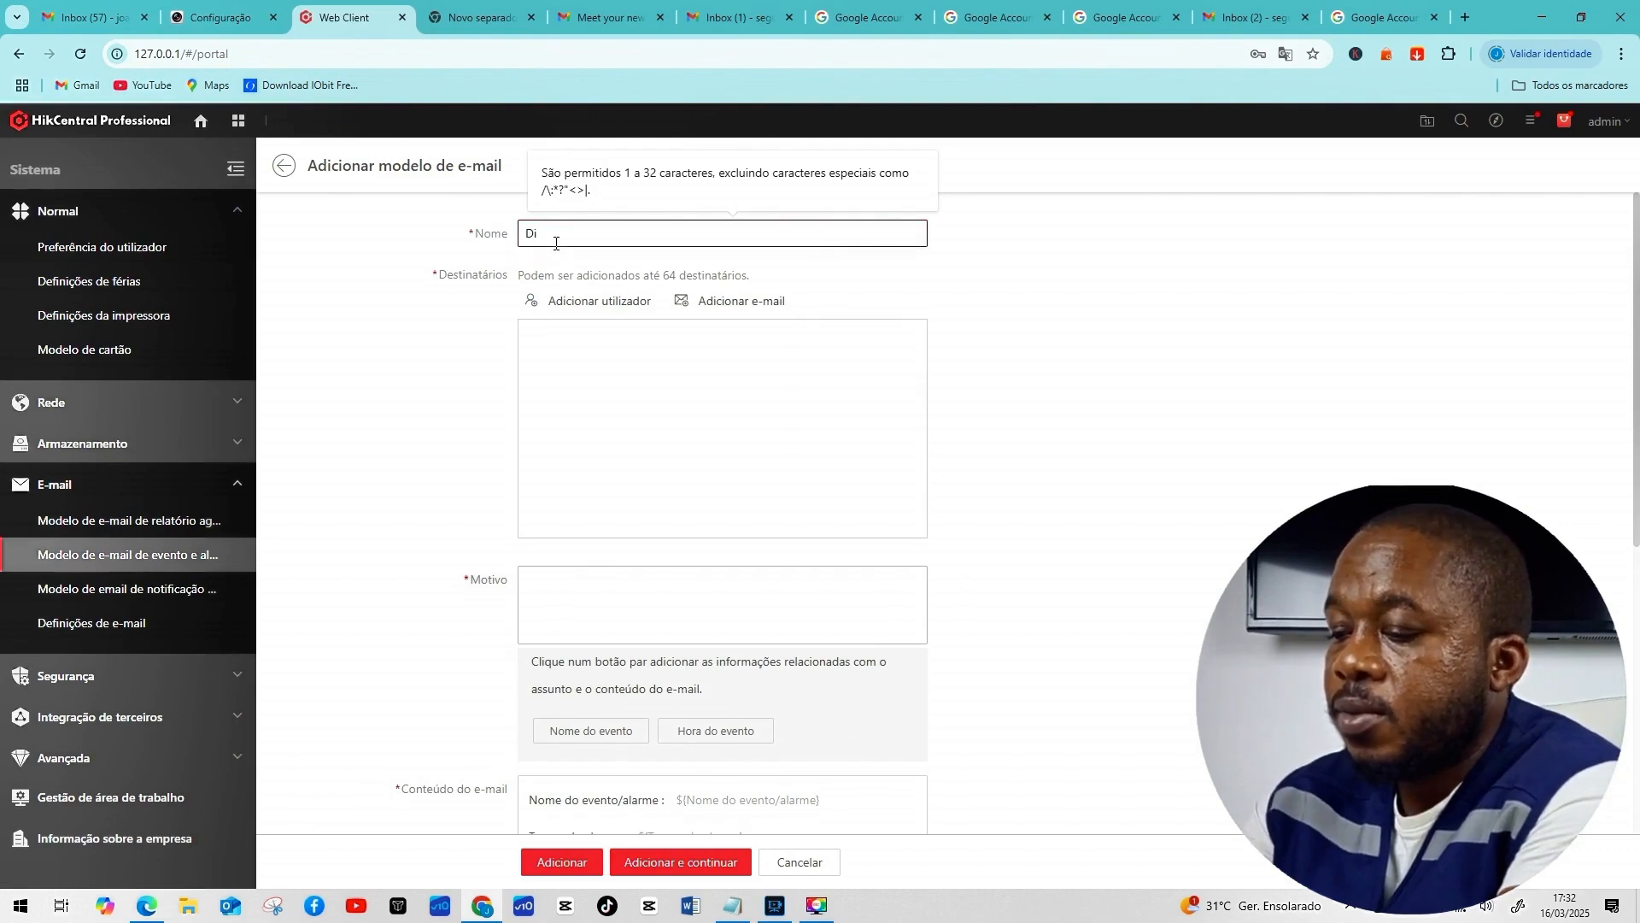
text(rector Gre)
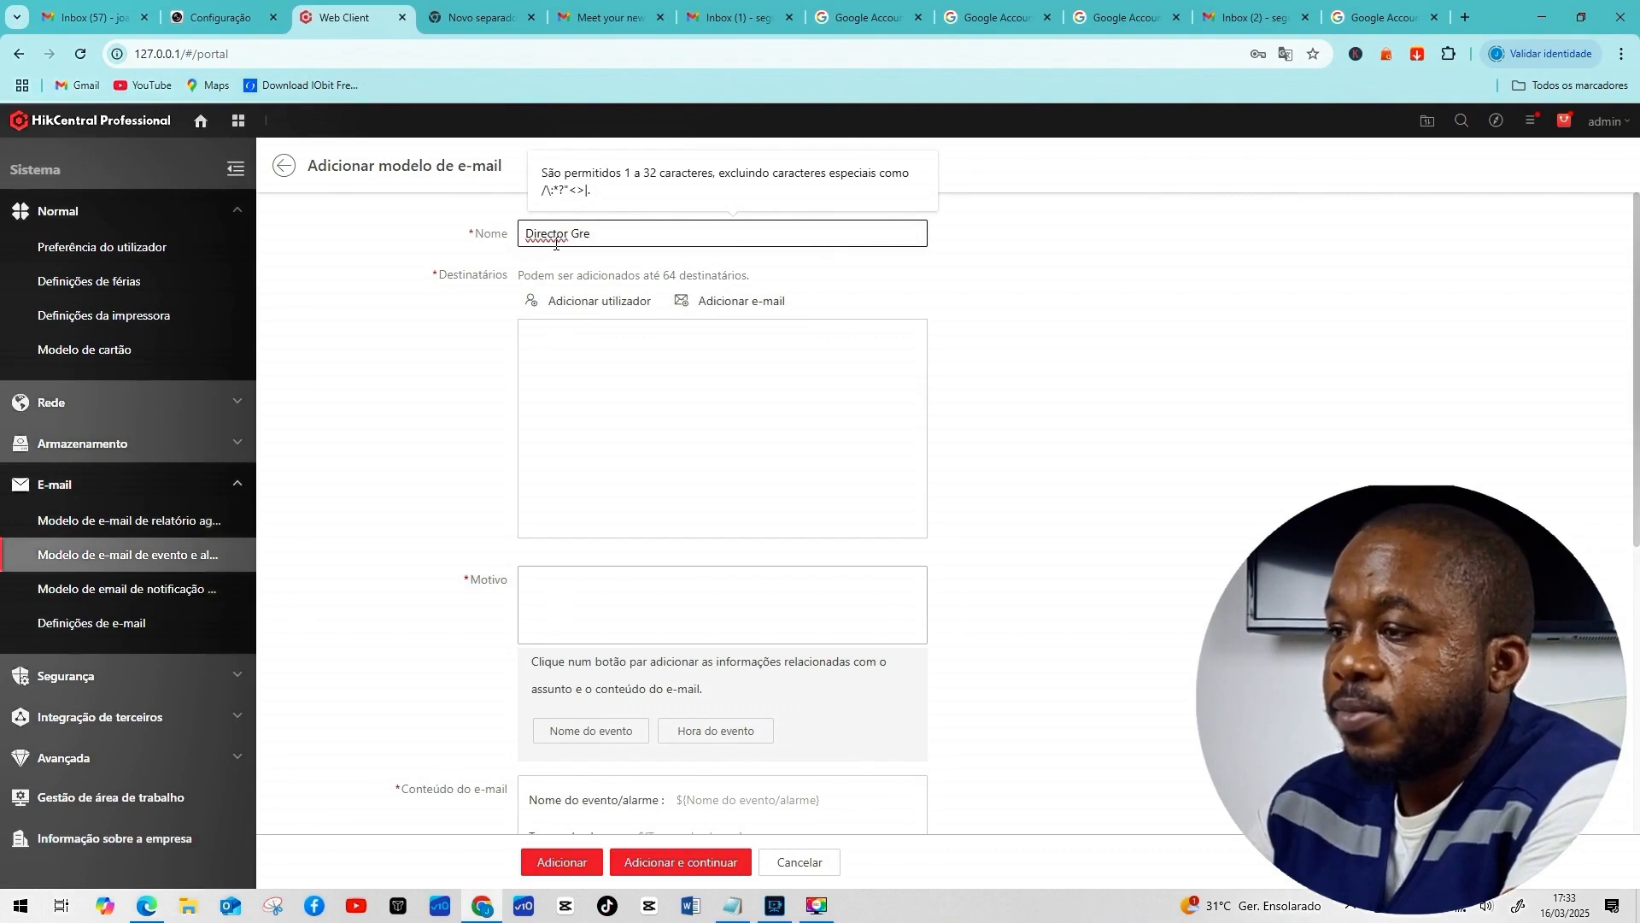
key(BackSpace)
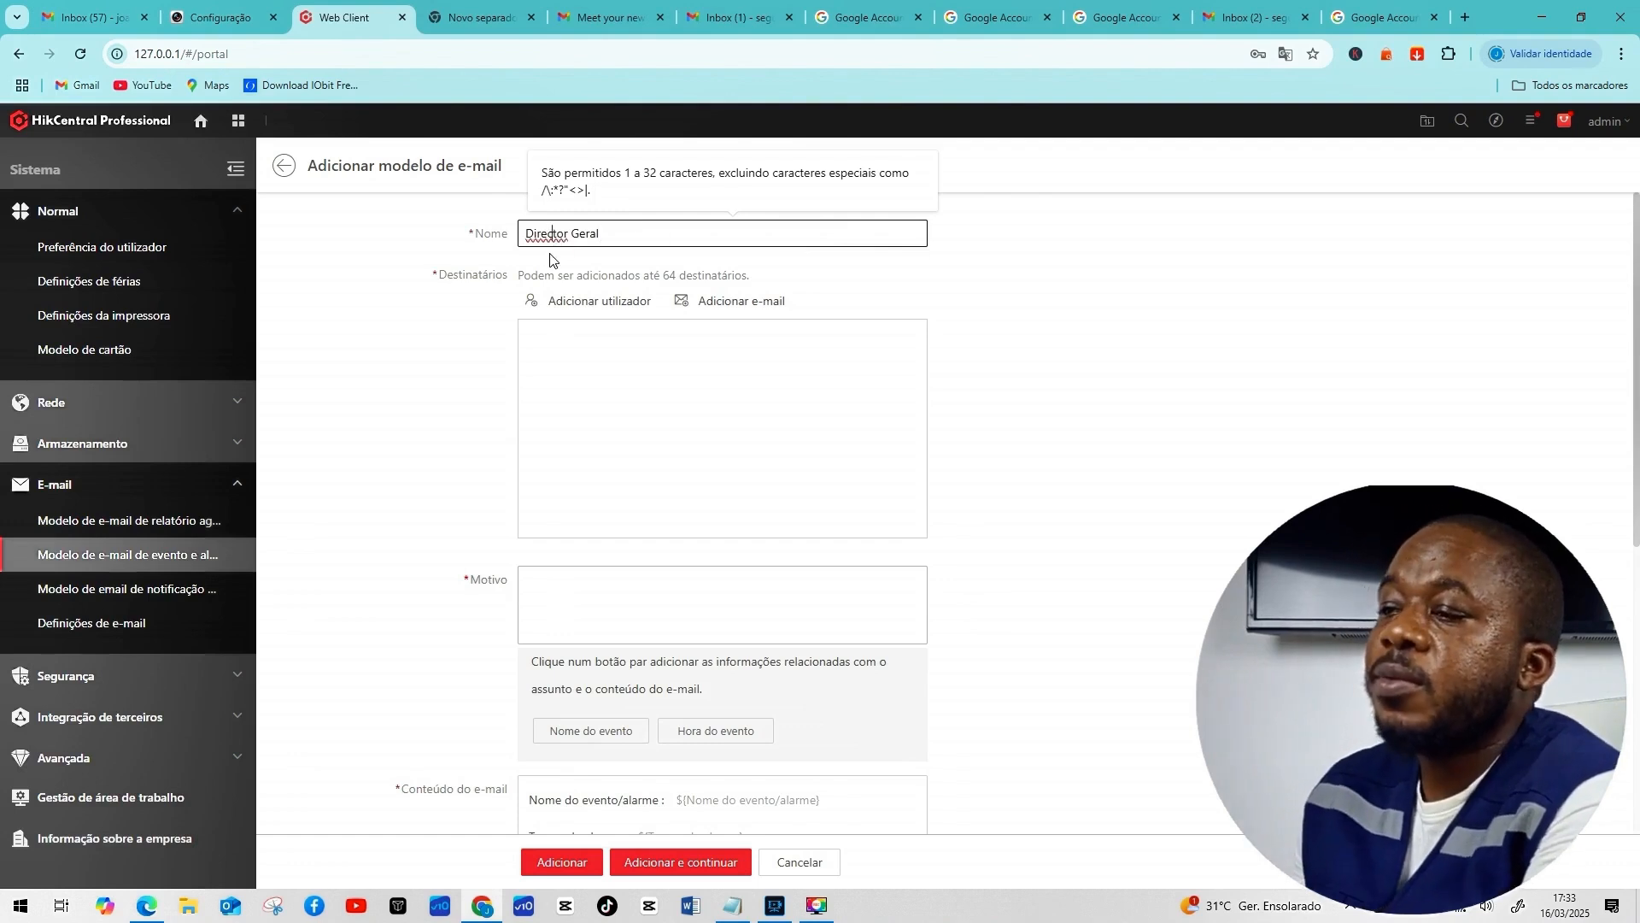
key(BackSpace)
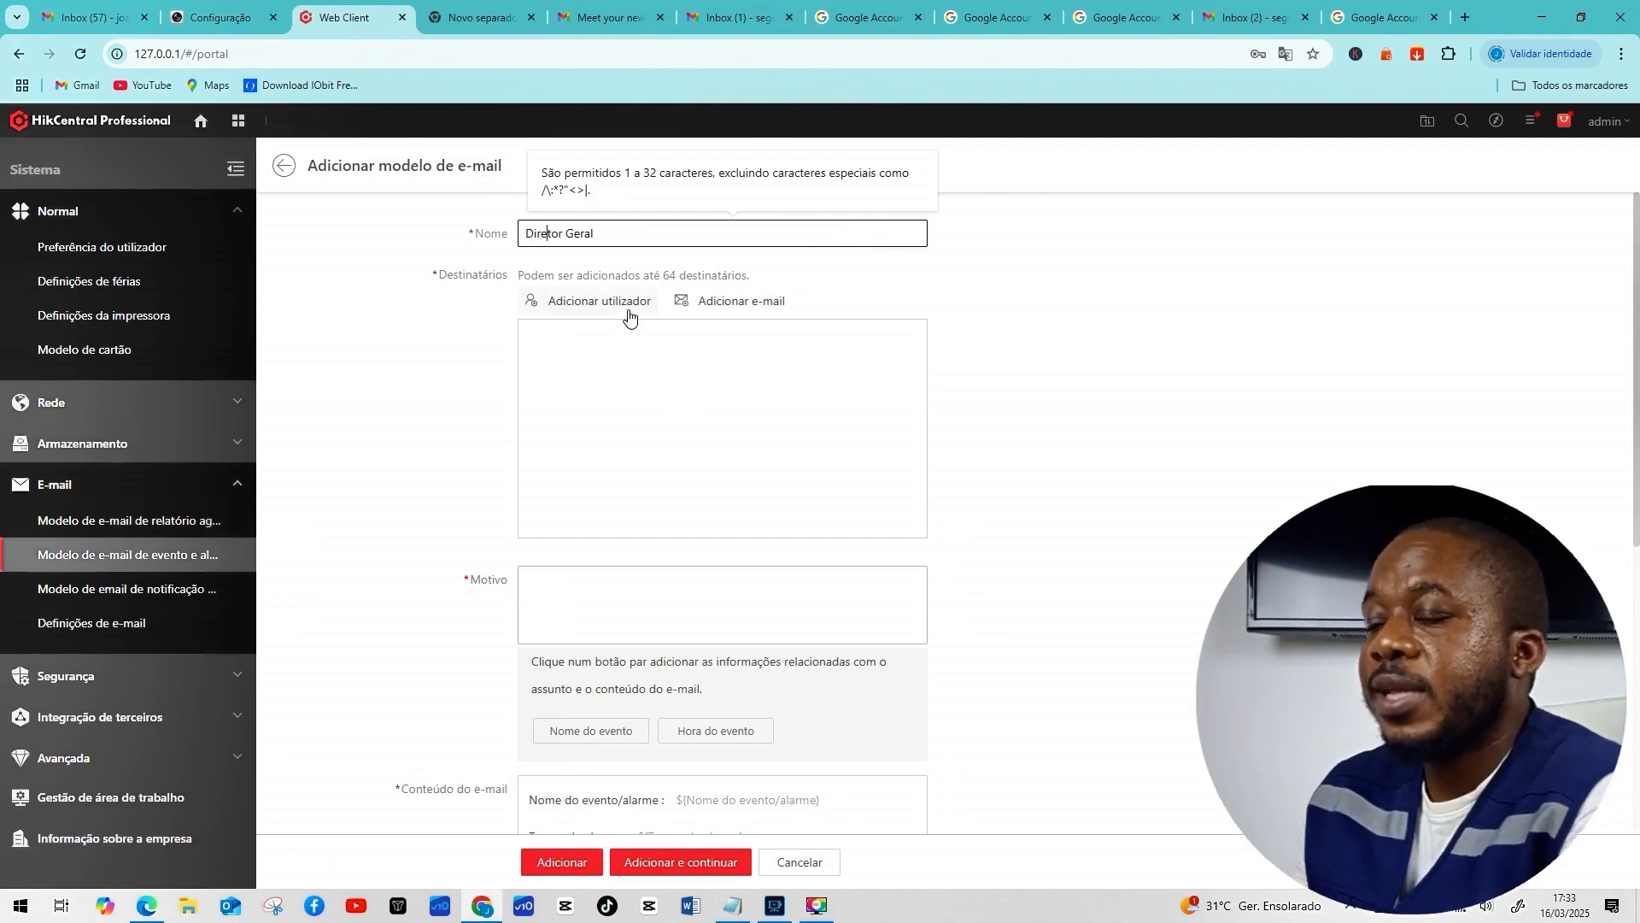
click(634, 380)
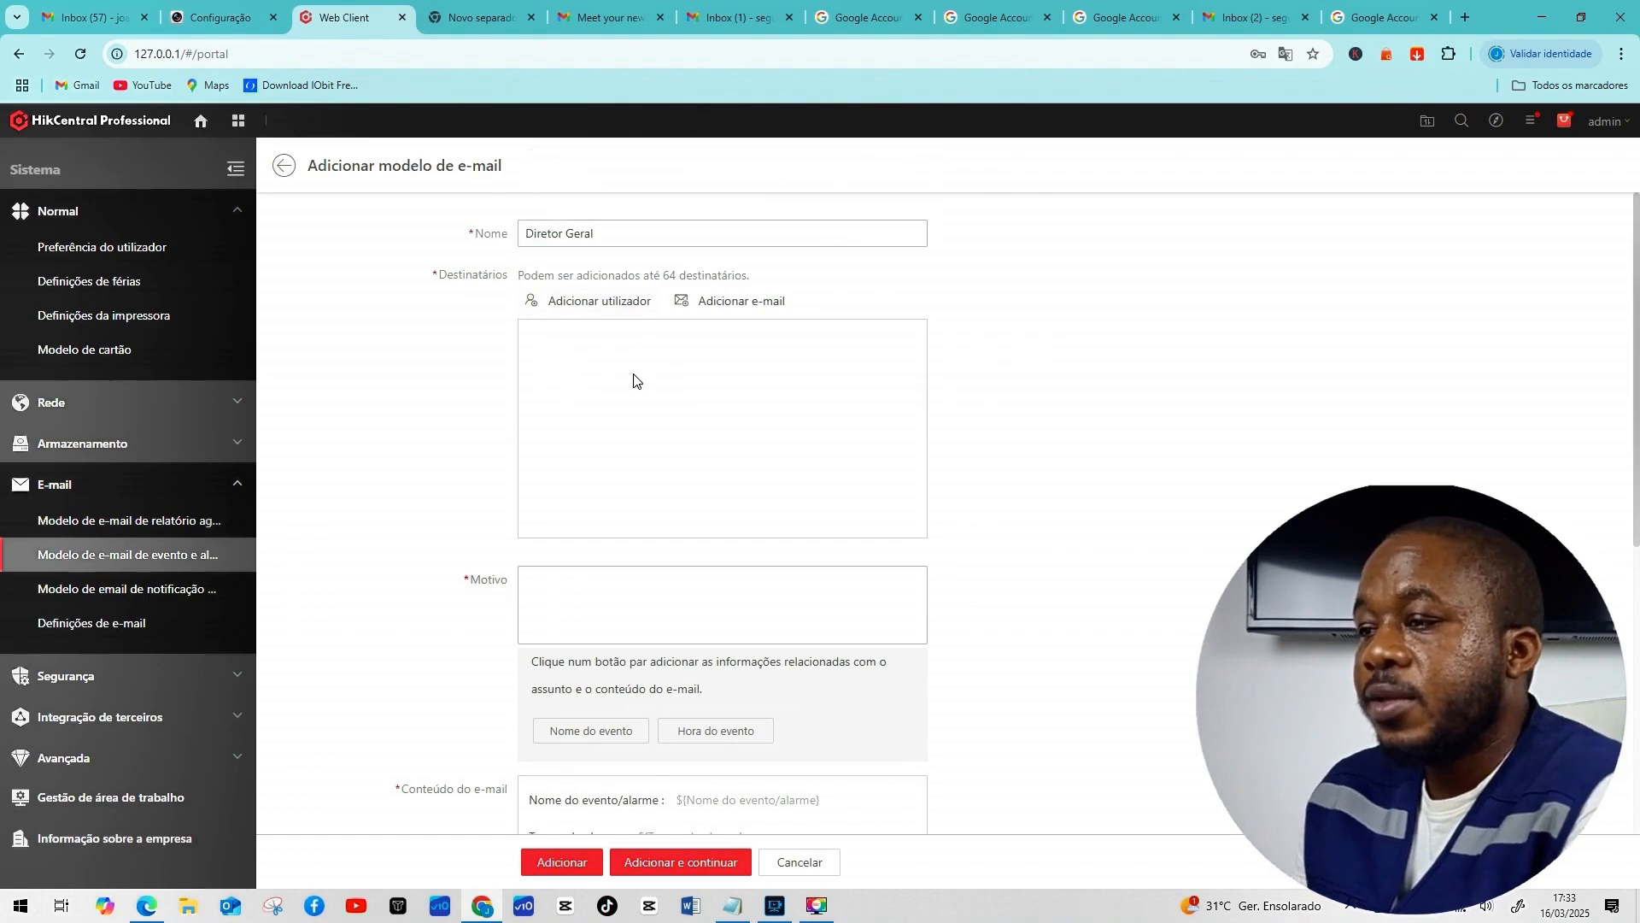
Add the second listed user as a recipient and enter an extra recipient e-mail address.
click(624, 305)
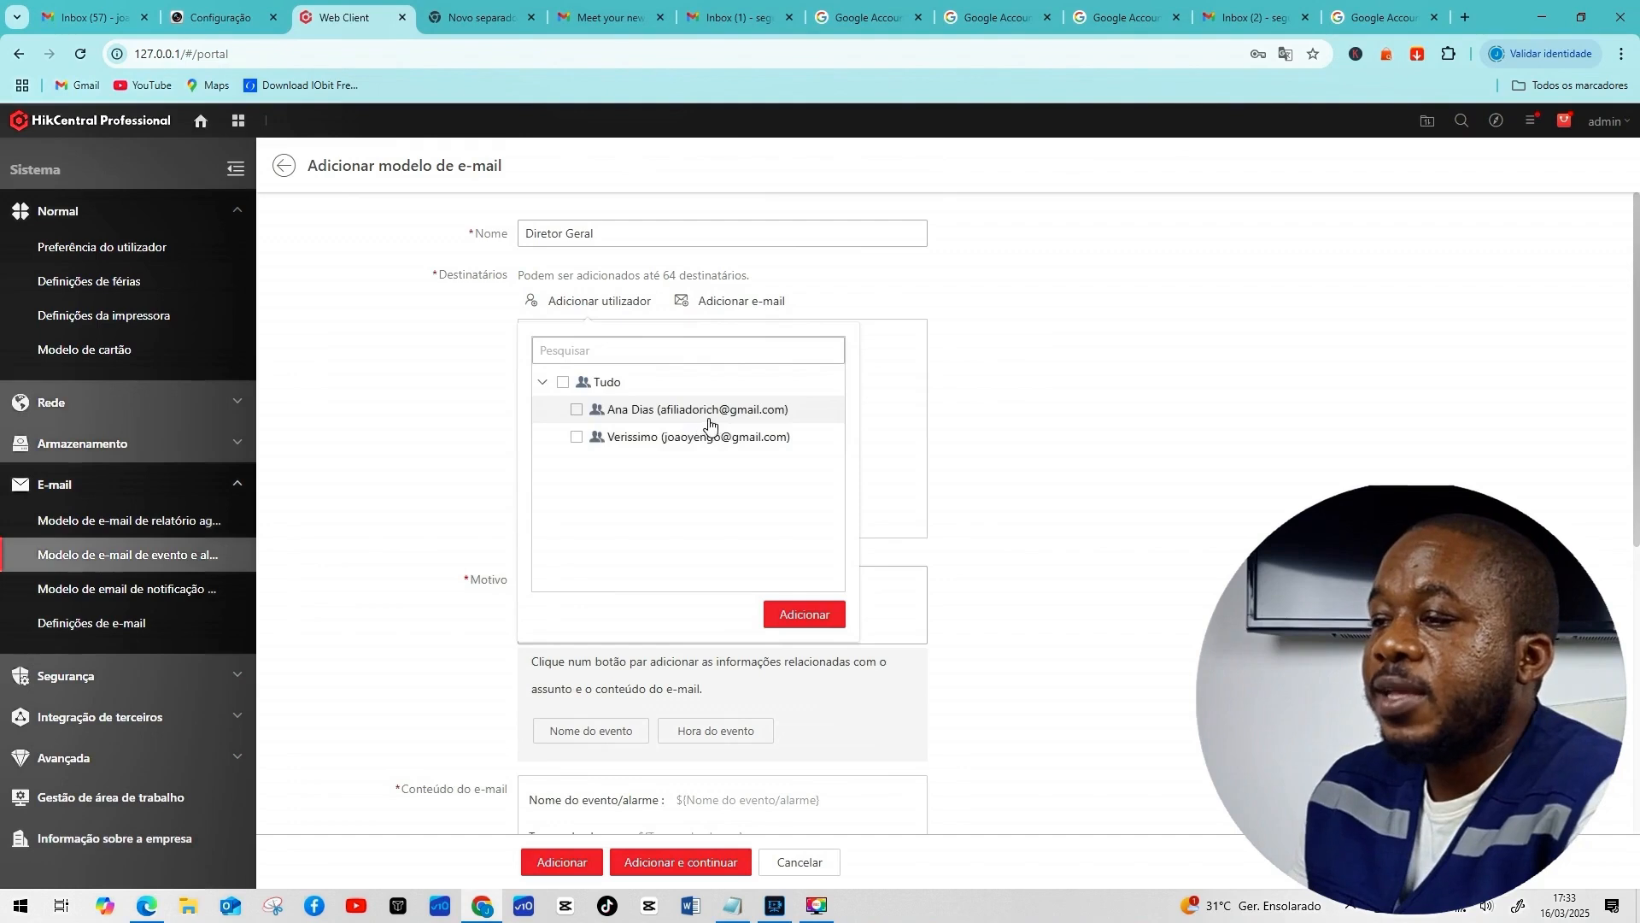
click(576, 438)
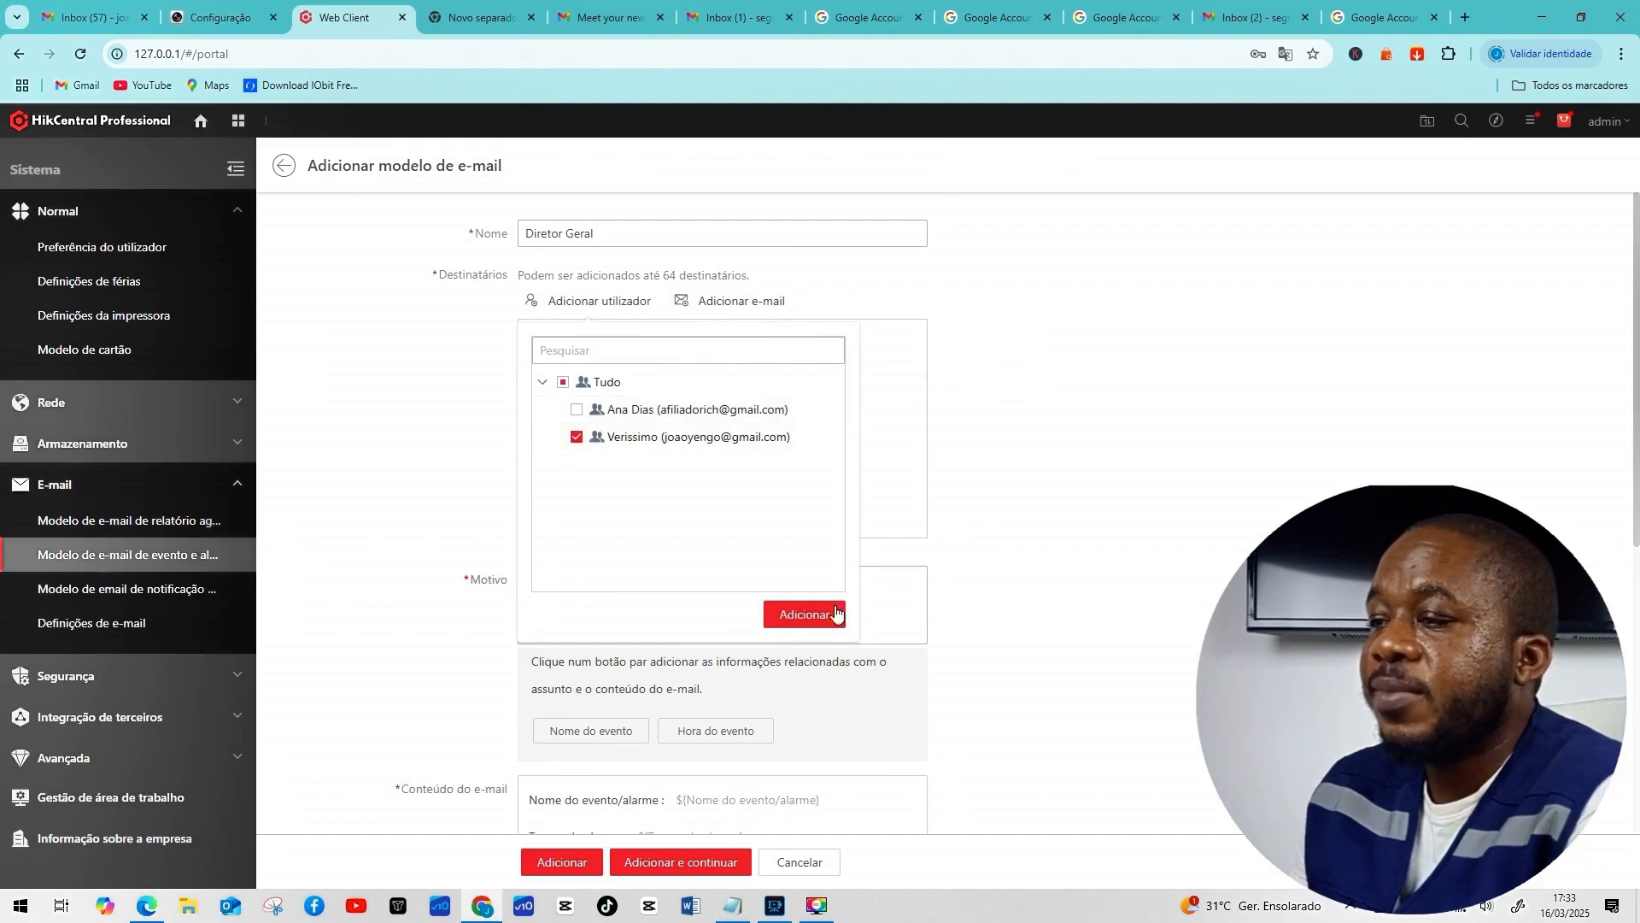
click(812, 621)
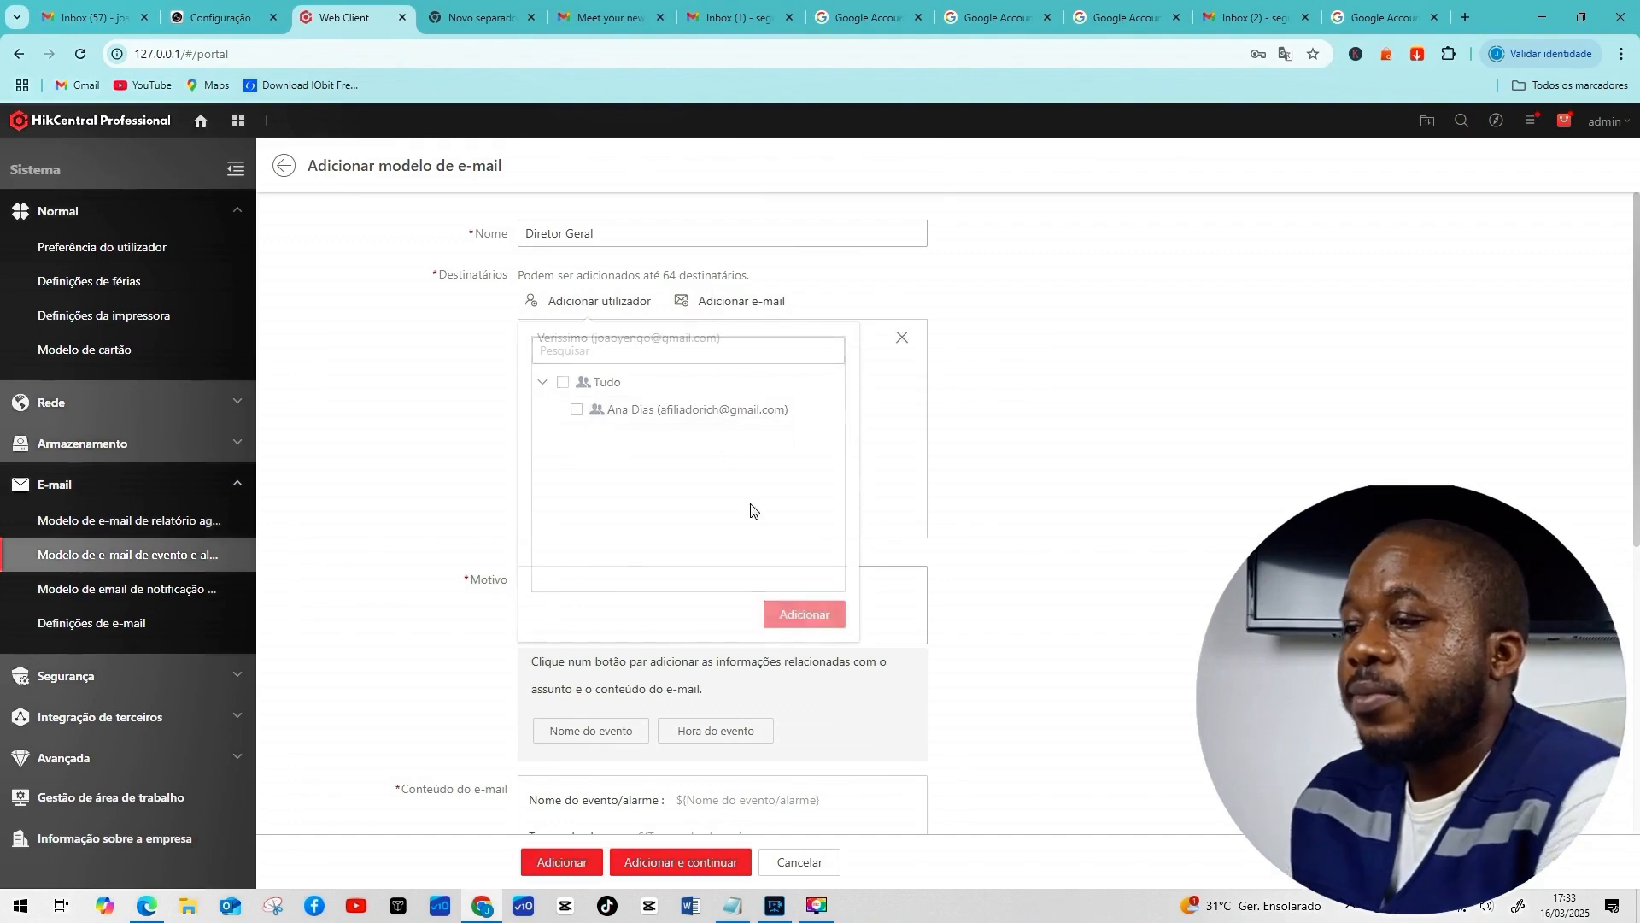
click(769, 309)
click(741, 357)
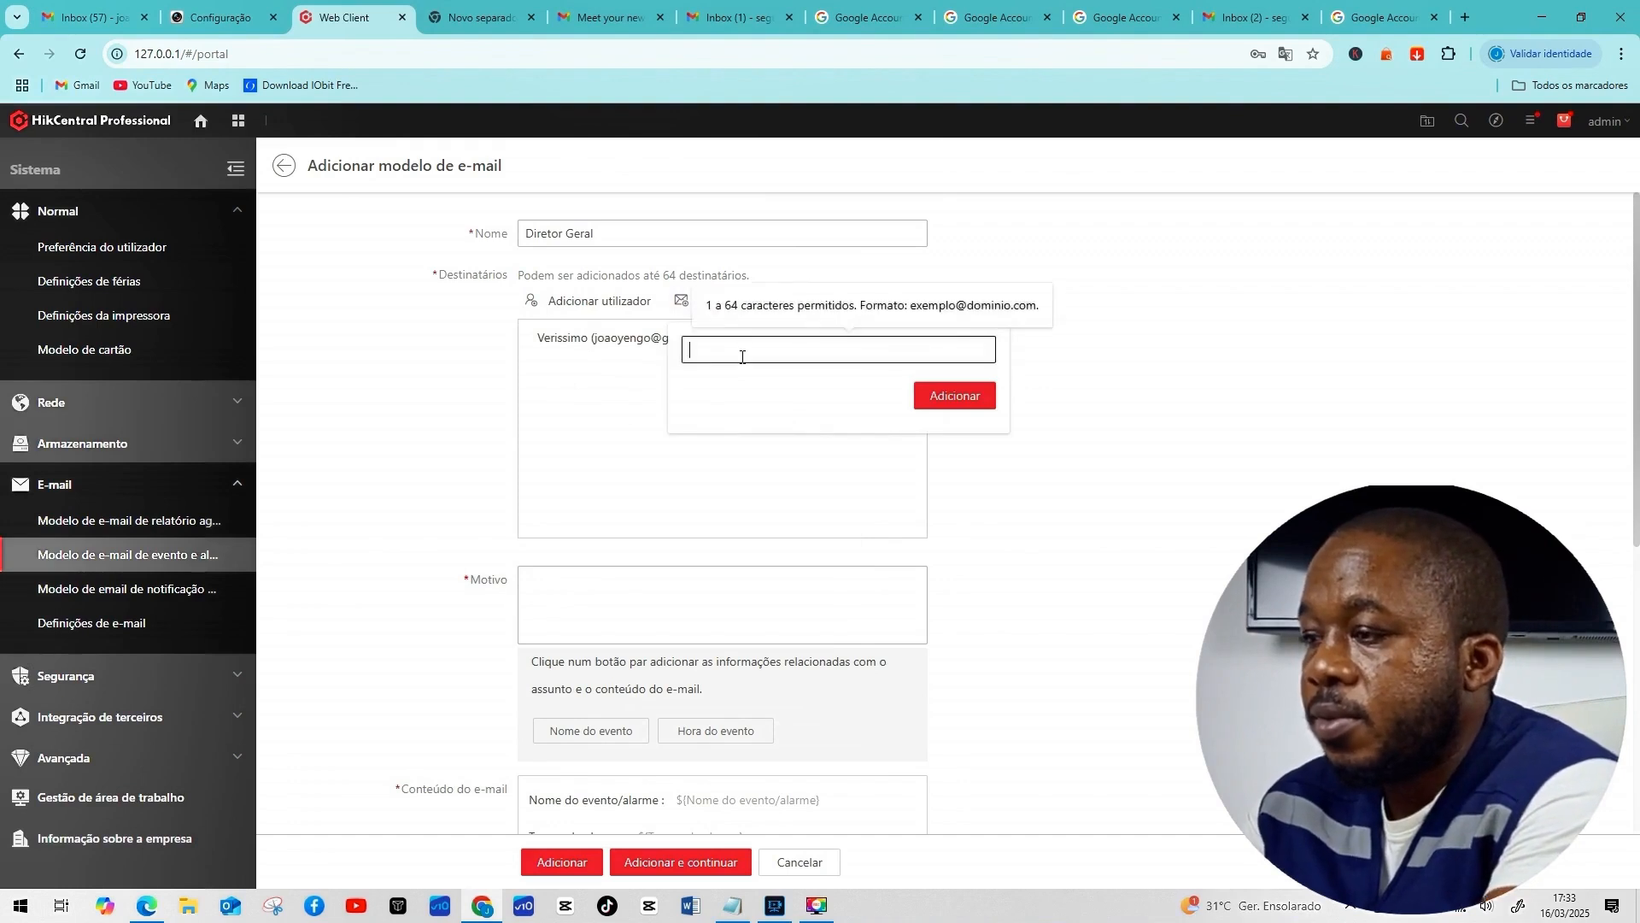
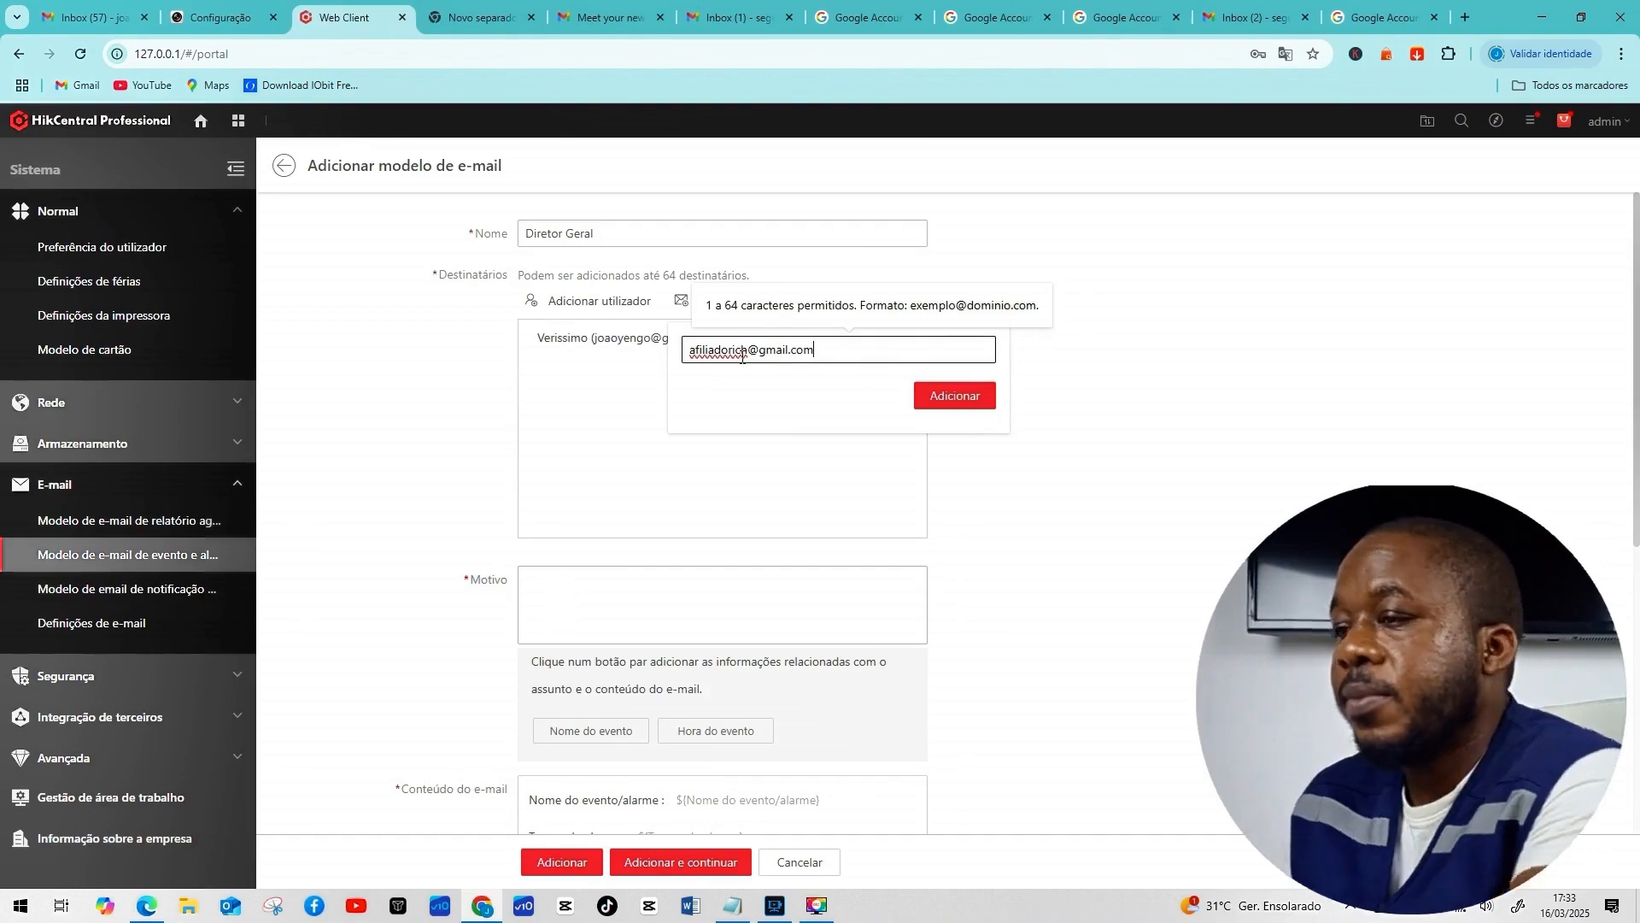